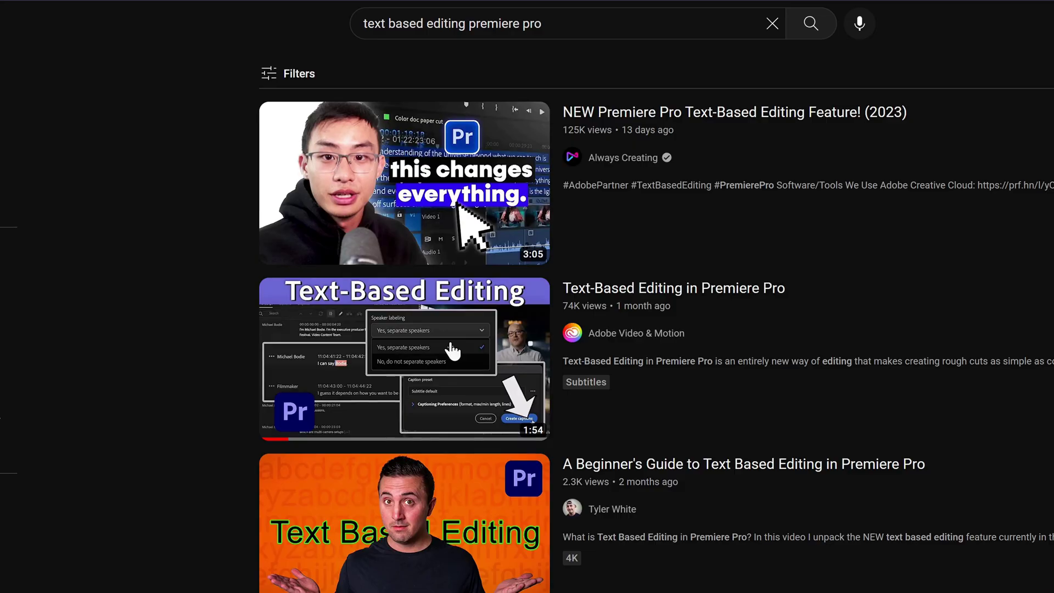
# Save Descript's transcription glossary containing Wistia, Premiere Pro, tweak.video and Lottie, found by searching 'gloss'.
pyautogui.scroll(-15, 527, 318)
pyautogui.scroll(-6, 657, 318)
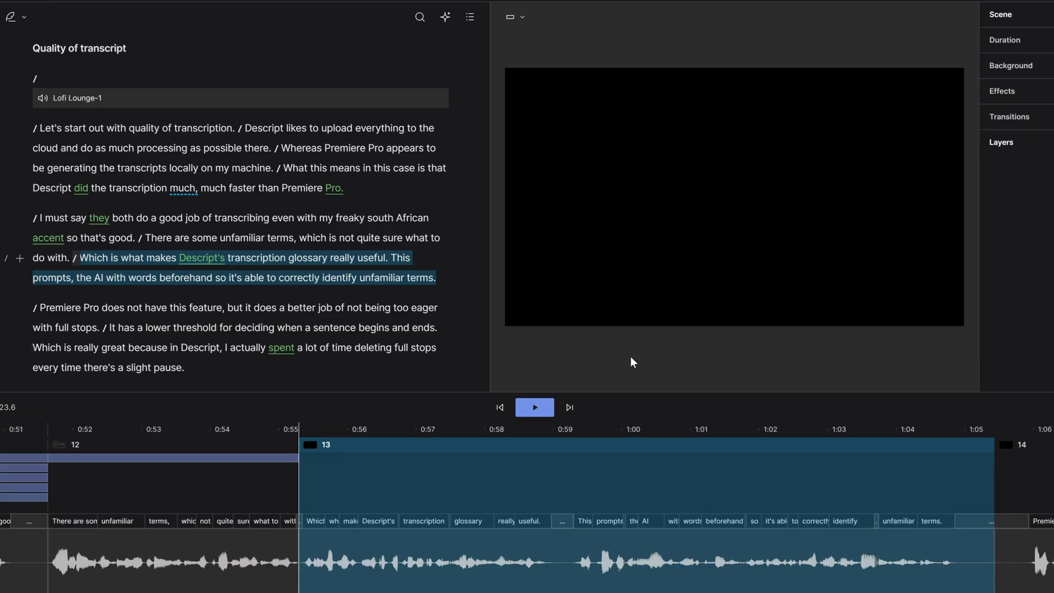
pyautogui.hotkey('ctrl', 'k')
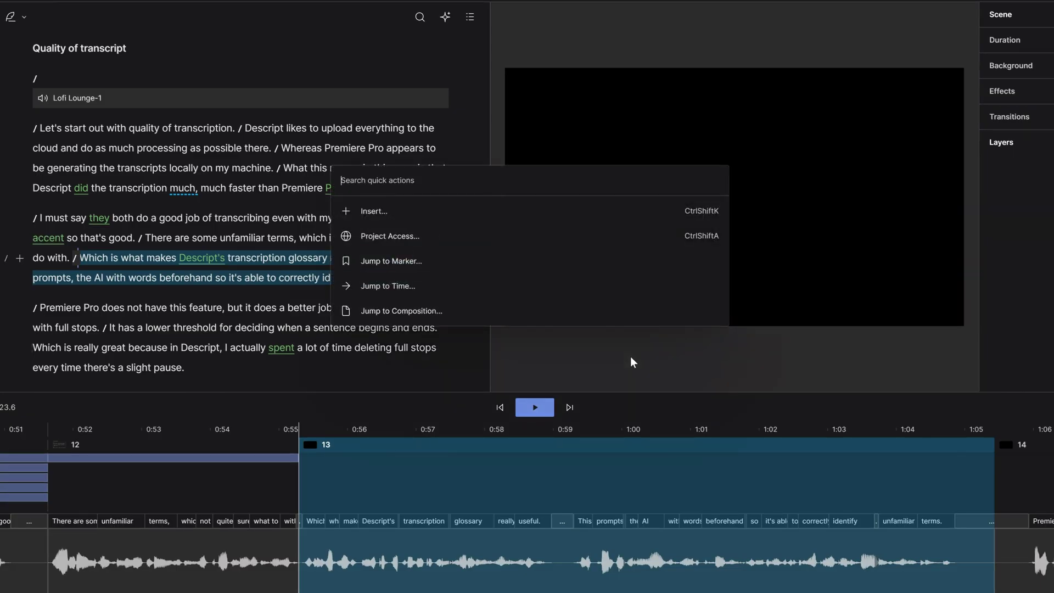
pyautogui.write('gloss')
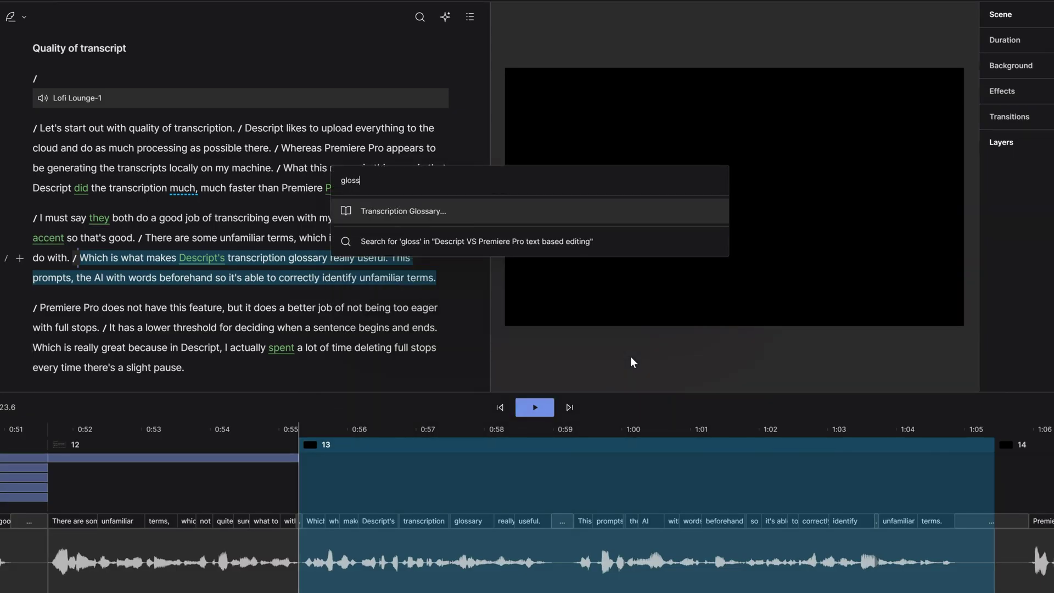
pyautogui.press('Return')
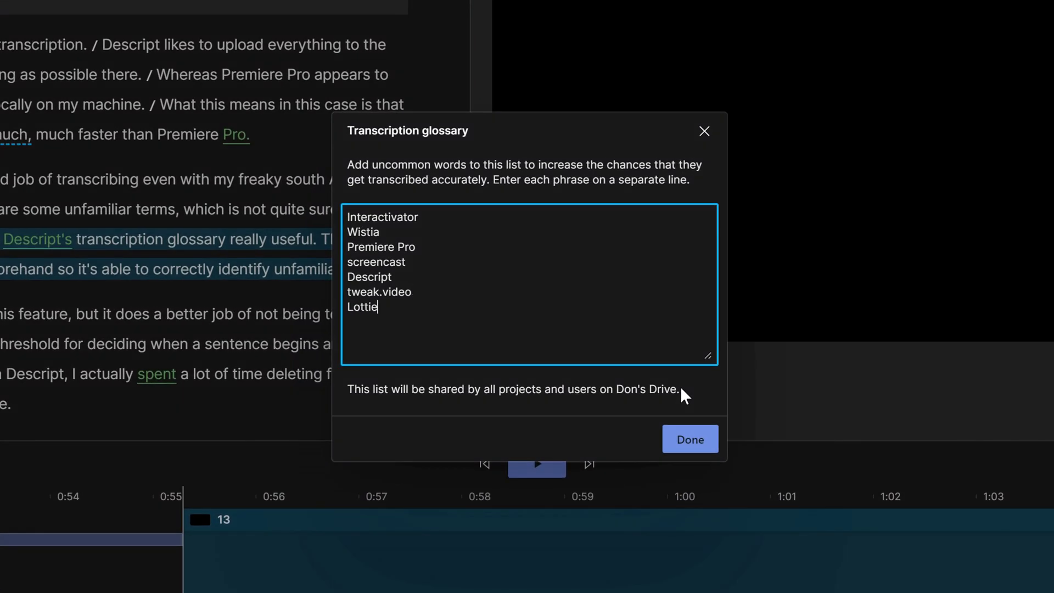
pyautogui.click(688, 434)
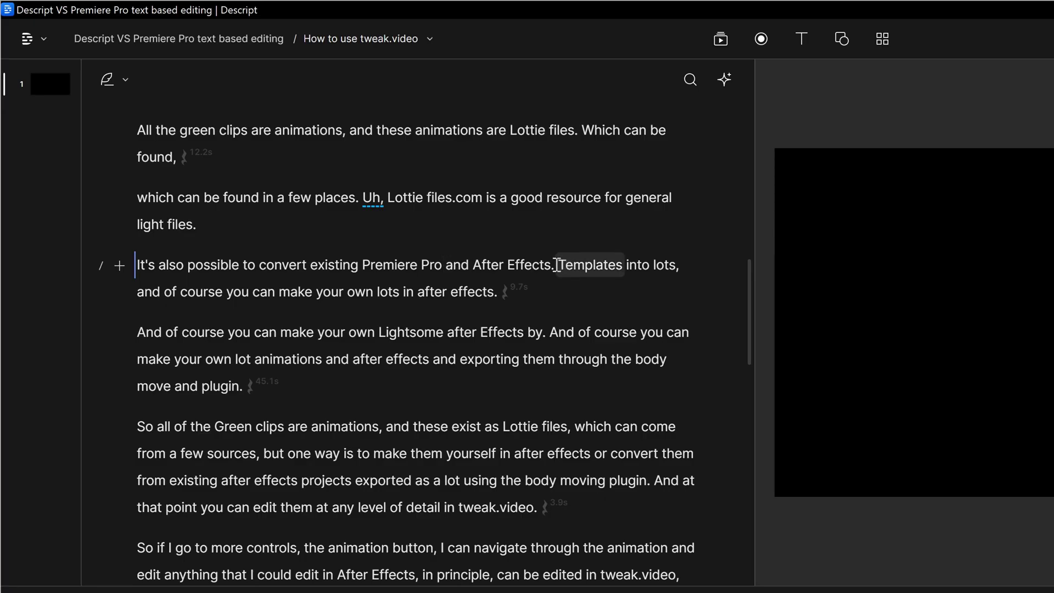
# Delete the stray full stop after 'Effects' in the Descript script.
pyautogui.click(557, 265)
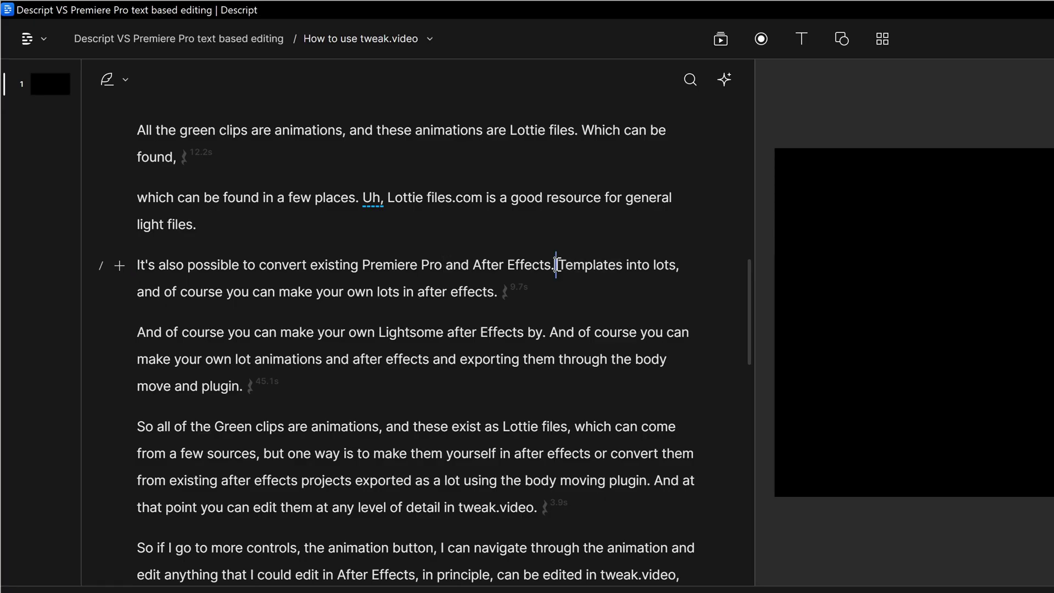
pyautogui.press('BackSpace')
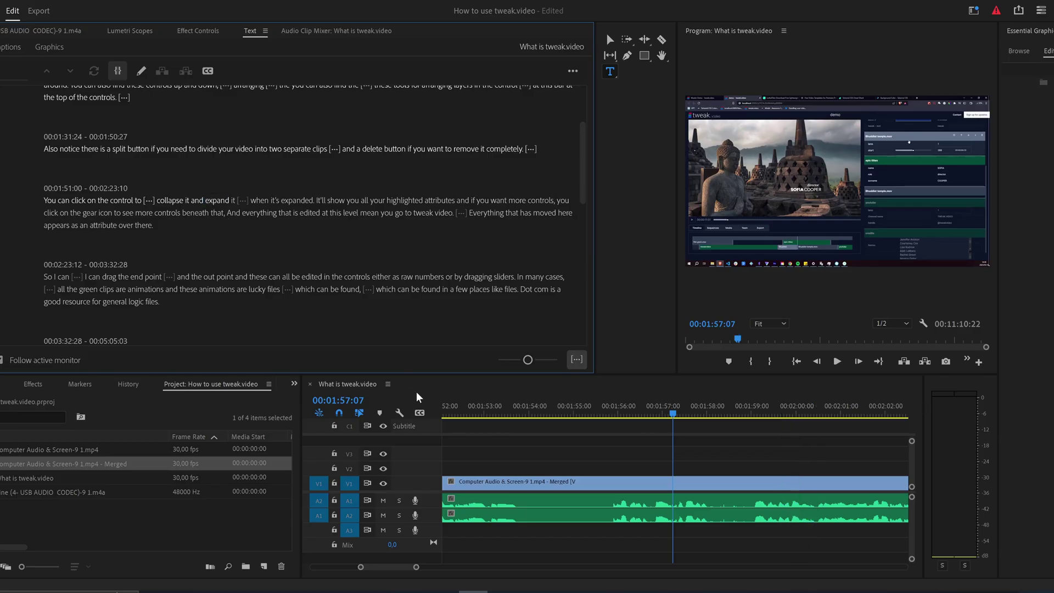
# Mark the ten-frame pause starting at 00:01:59:02 with In and Out points, then extract it.
pyautogui.press('space')
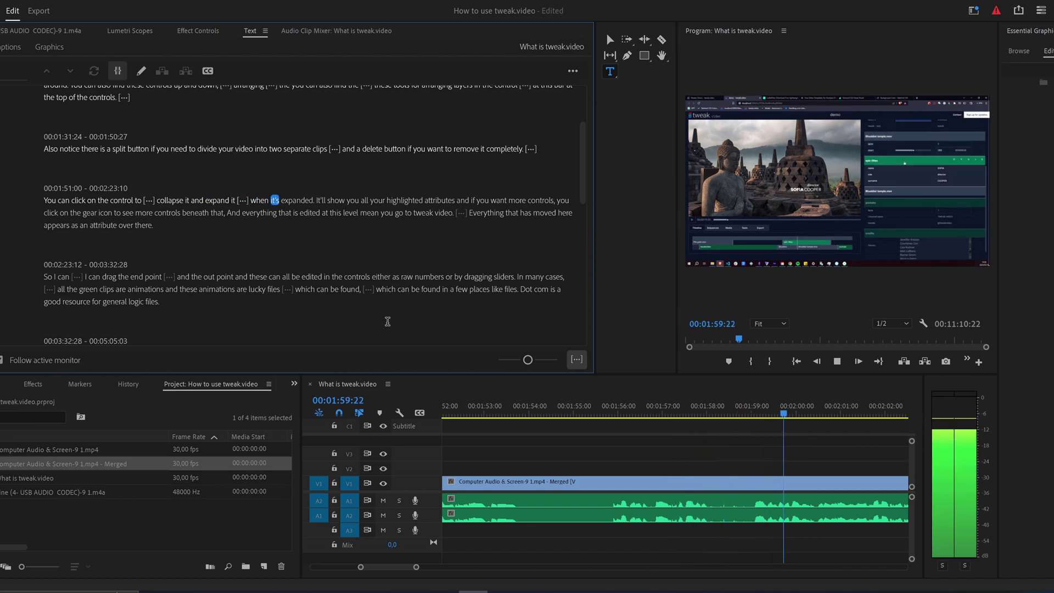
pyautogui.press('space')
pyautogui.click(755, 404)
pyautogui.press('i')
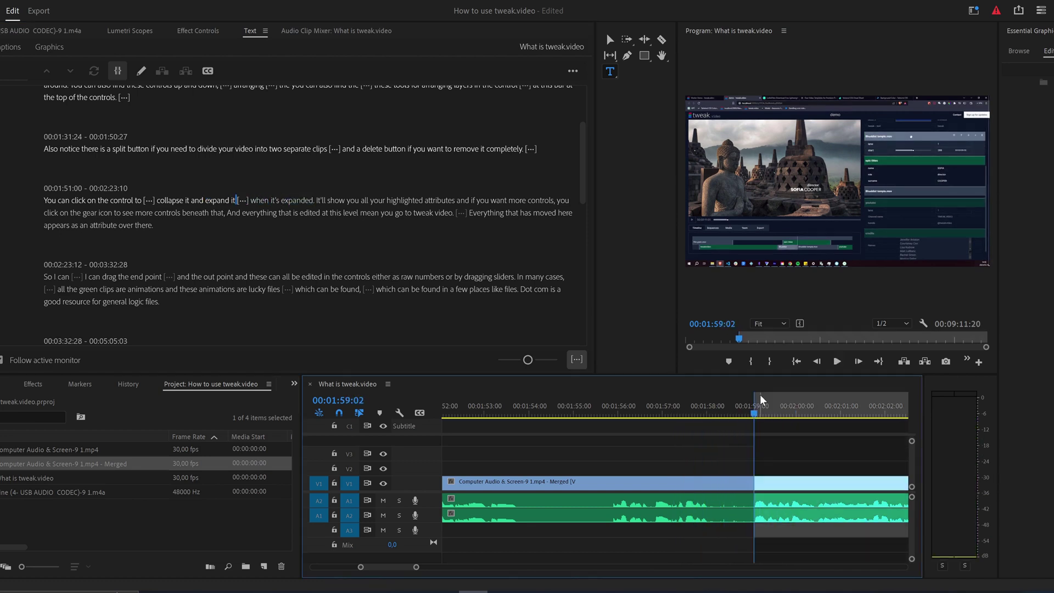
pyautogui.press('Right')
pyautogui.press('Right')
pyautogui.press('Right')
pyautogui.press('Right')
pyautogui.press('Right')
pyautogui.press('Right')
pyautogui.press('Right')
pyautogui.press('Right')
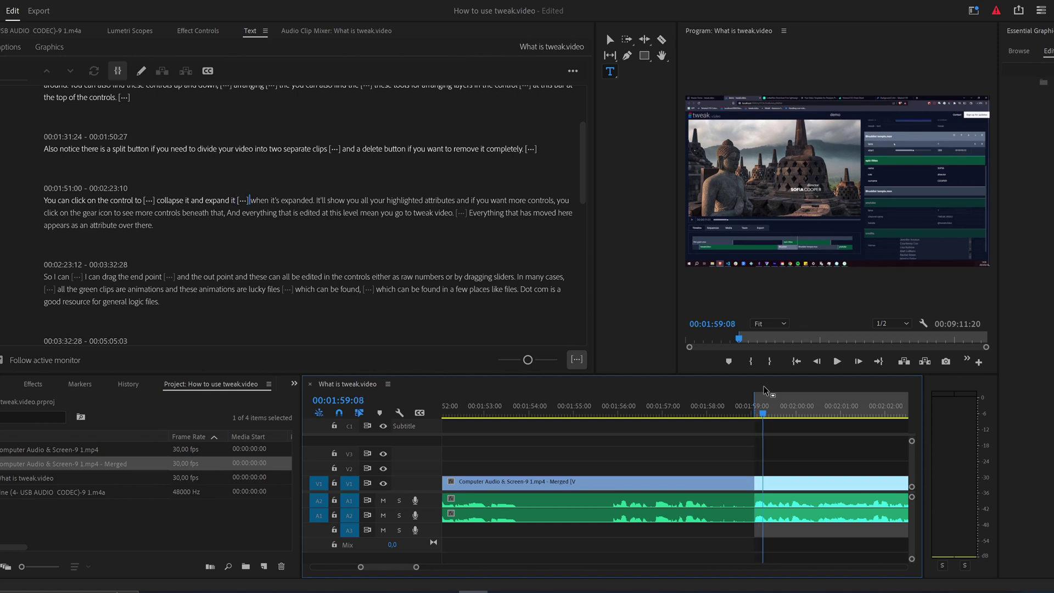
pyautogui.press('Right')
pyautogui.press('o')
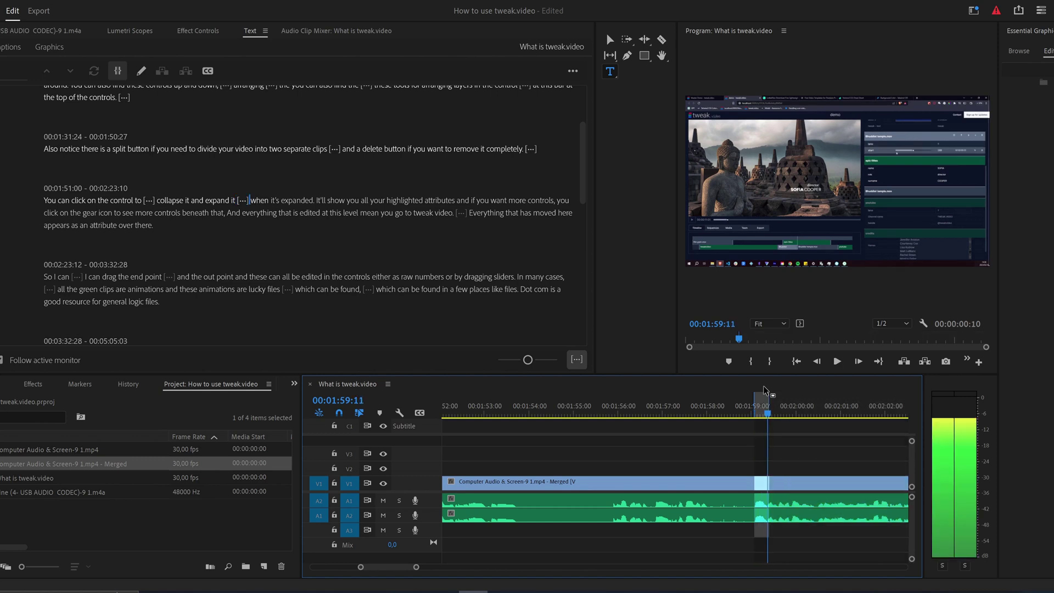
pyautogui.press("'")
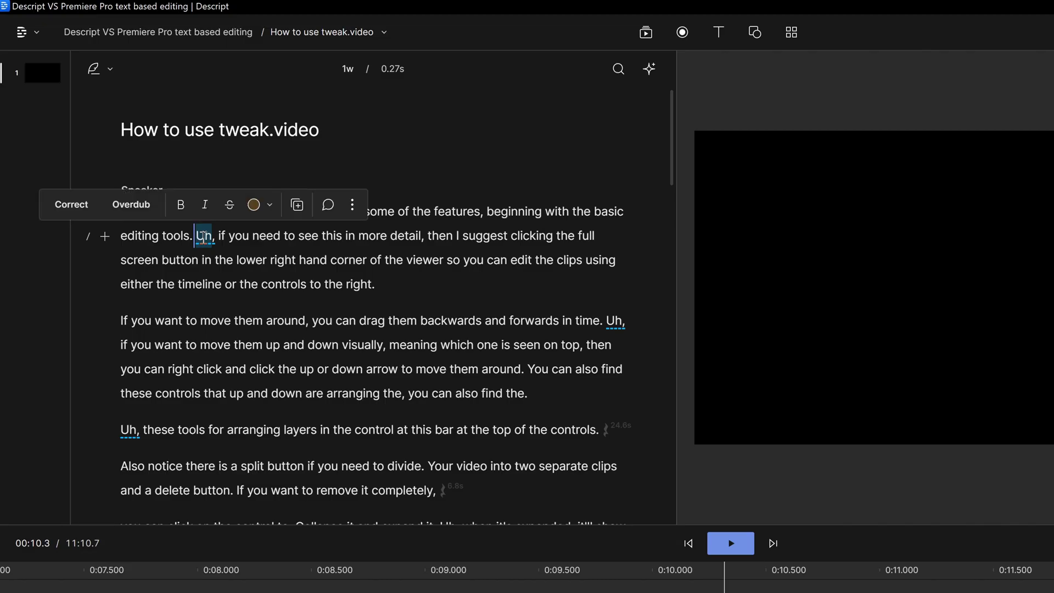
# Delete the filler 'Uh' words after 'editing tools', after 'forwards in time' and before 'these tools'.
pyautogui.press('BackSpace')
pyautogui.doubleClick(616, 321)
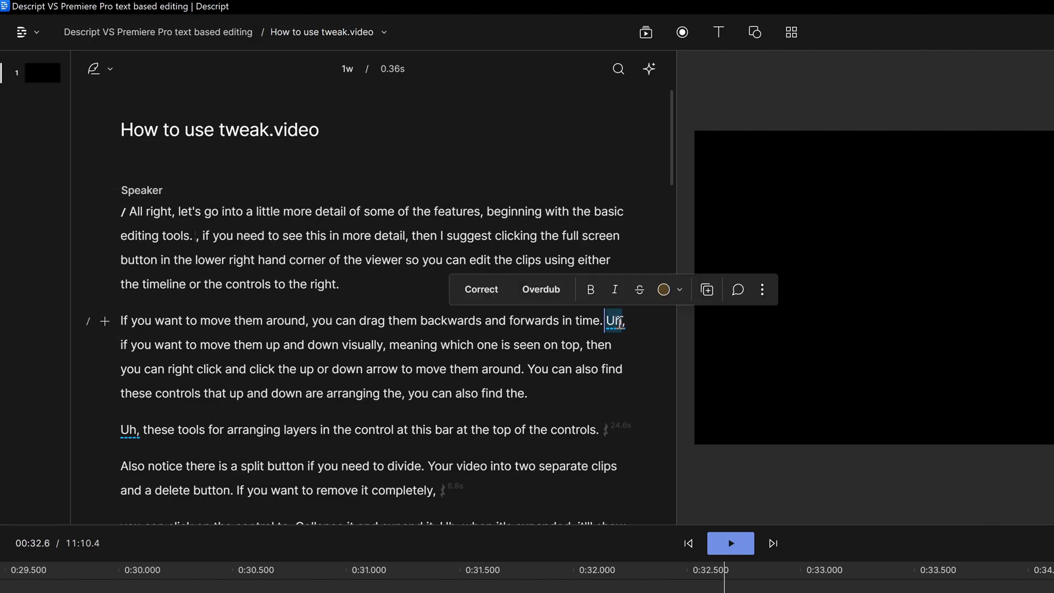
pyautogui.press('BackSpace')
pyautogui.doubleClick(128, 430)
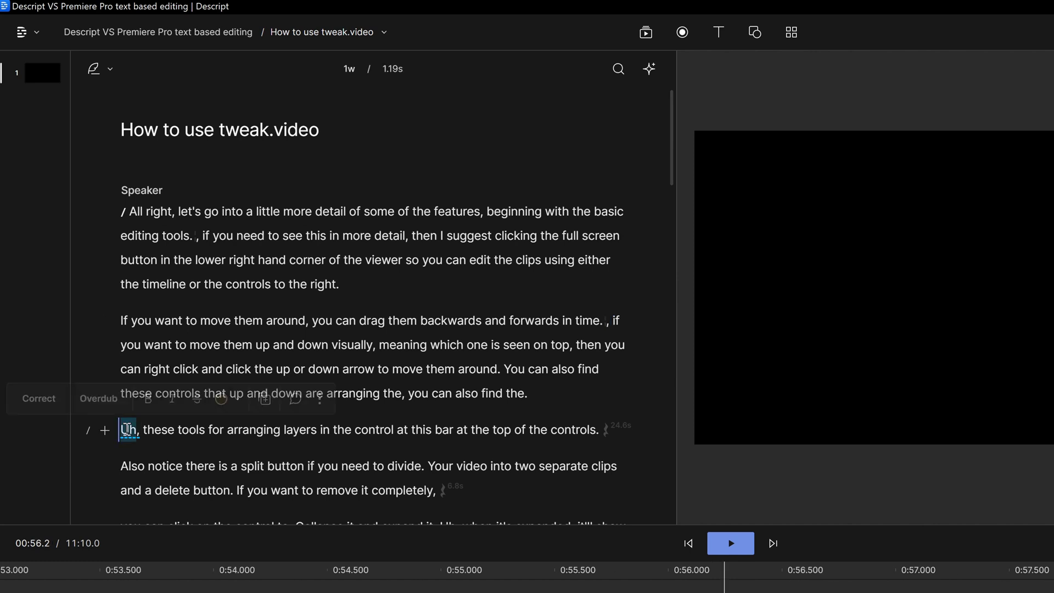
pyautogui.press('BackSpace')
pyautogui.scroll(-4, 328, 322)
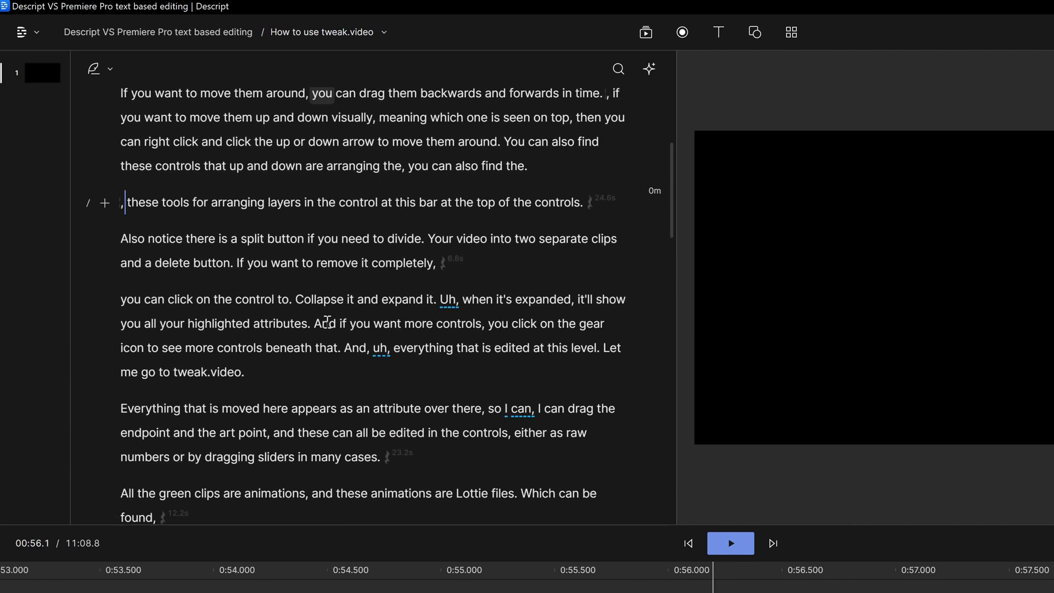
pyautogui.doubleClick(448, 299)
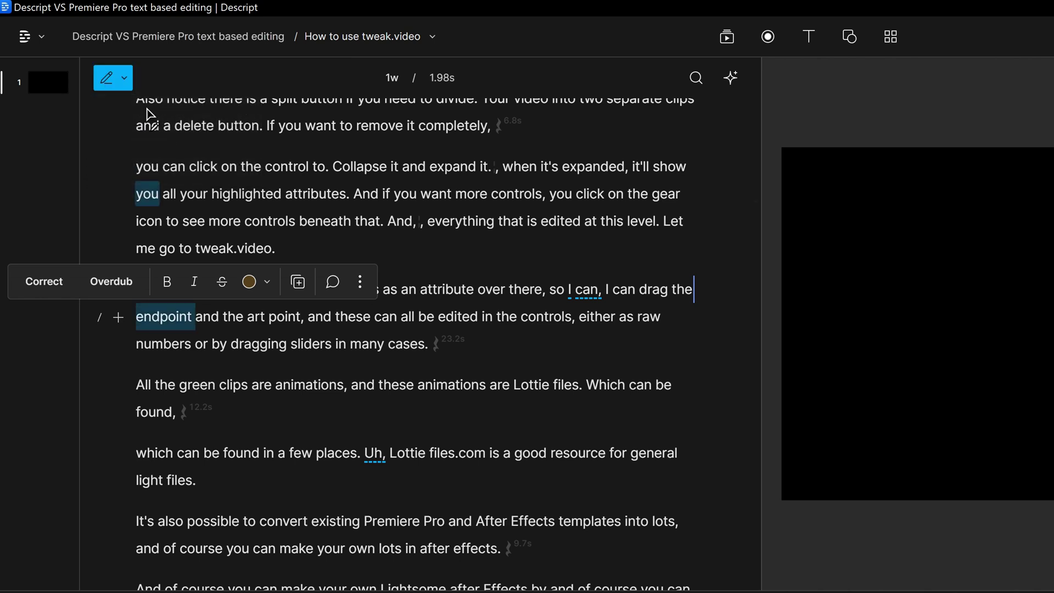
# Correct the word 'endpoint' to 'in point' in the Descript script.
pyautogui.click(162, 319)
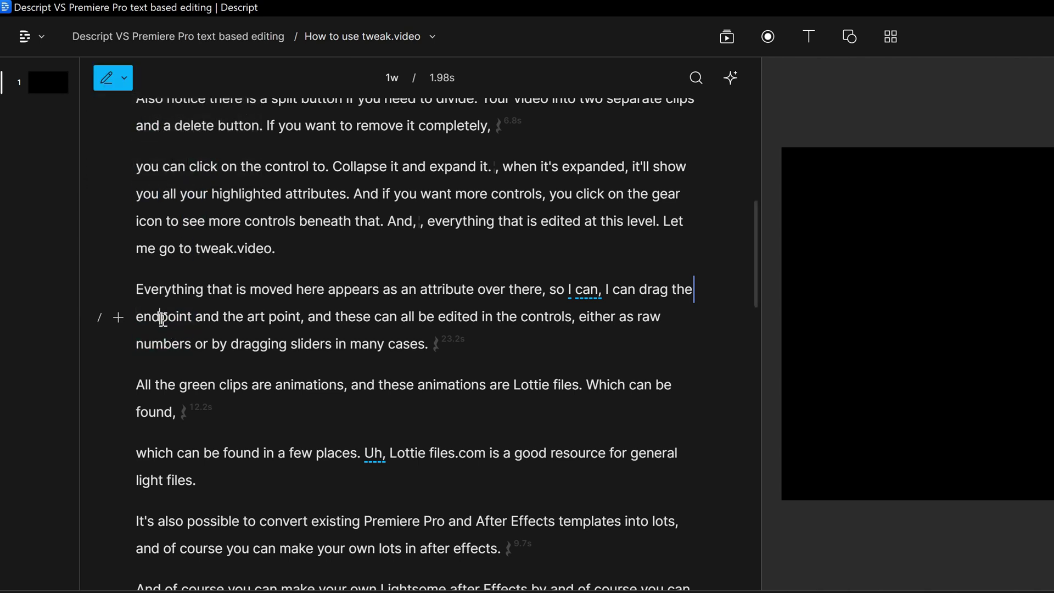
pyautogui.write('in p')
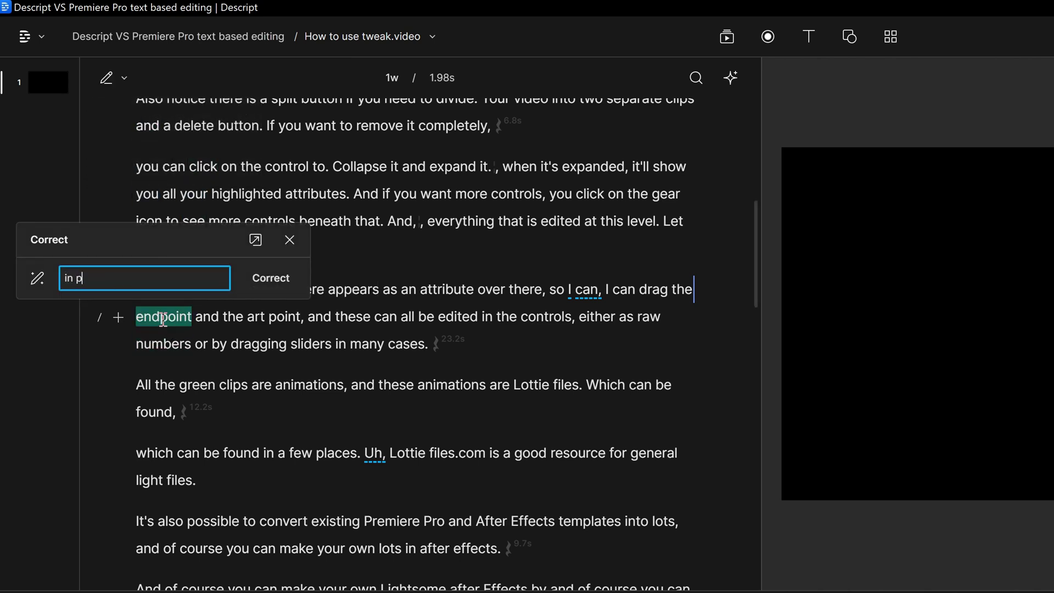
pyautogui.write('oint')
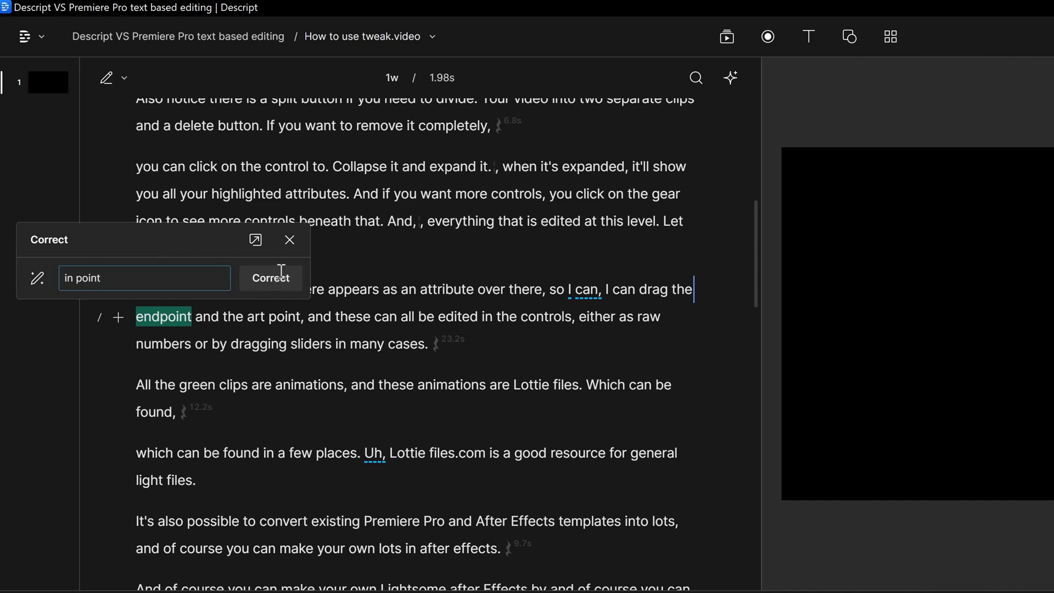
pyautogui.click(281, 273)
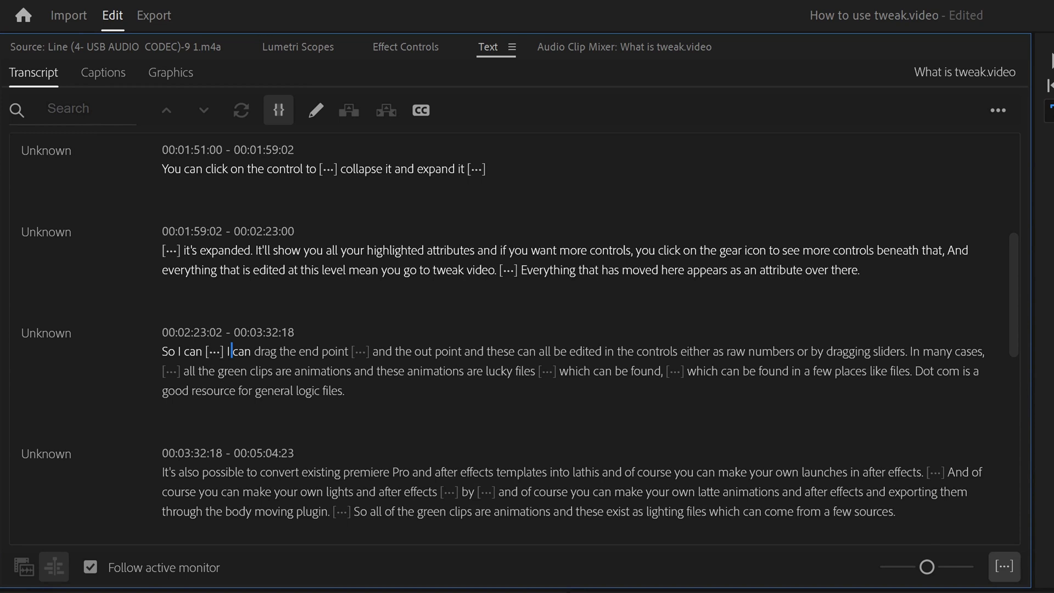
# In the 00:02:23 transcript segment, change 'end point' to 'in point' and 'lucky' to 'Lottie'.
pyautogui.doubleClick(231, 351)
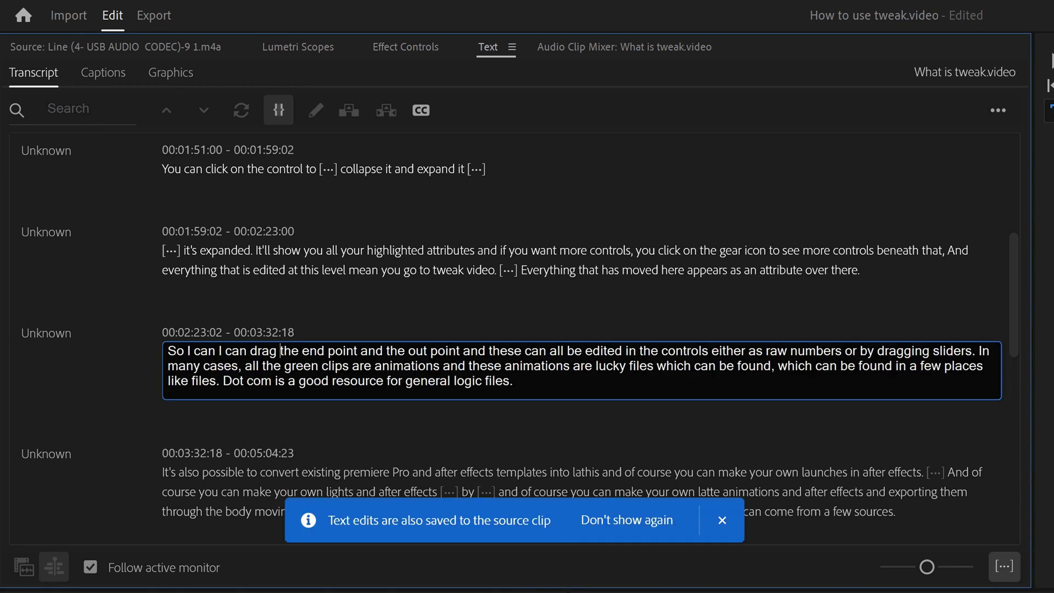
pyautogui.moveTo(310, 351); pyautogui.dragTo(324, 351)
pyautogui.write('in')
pyautogui.doubleClick(612, 366)
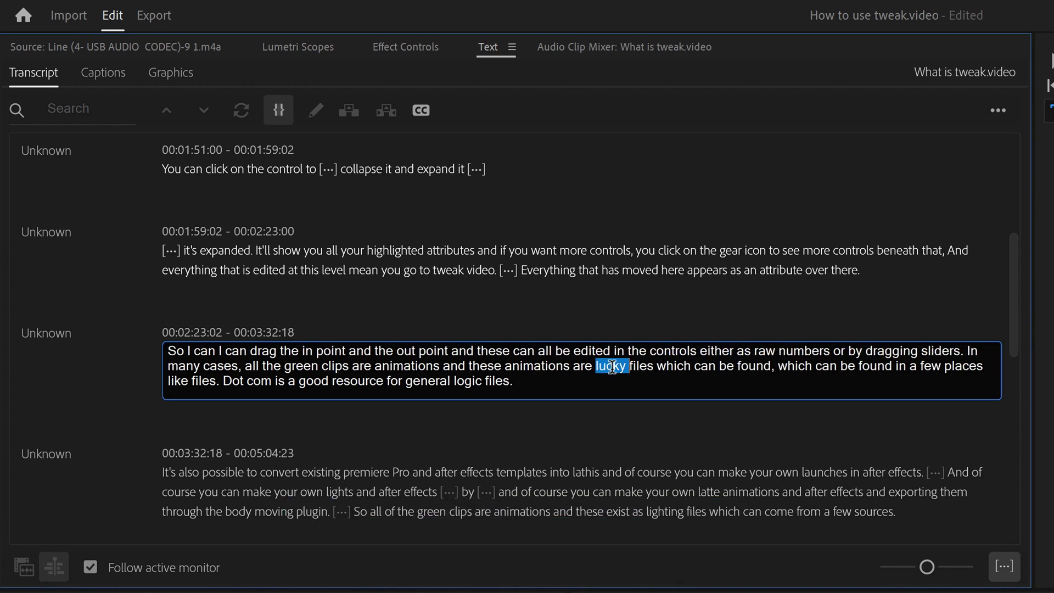
pyautogui.write('Lottie')
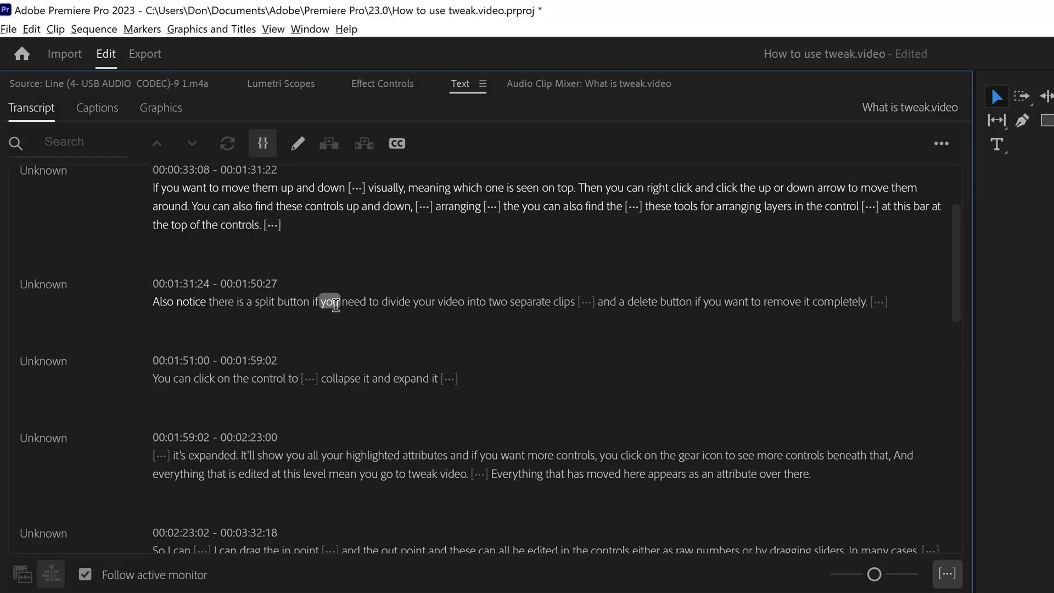
# Start a new line before 'delete button' in the split-button transcript segment and commit the edit.
pyautogui.click(481, 305)
pyautogui.doubleClick(481, 308)
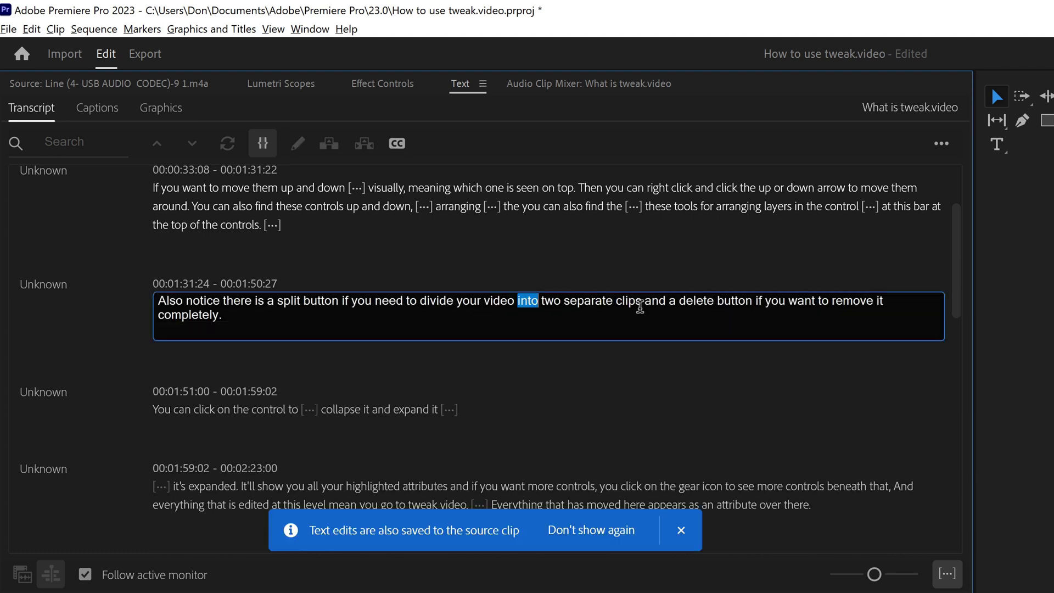
pyautogui.click(733, 319)
pyautogui.press('Return')
pyautogui.press('Return')
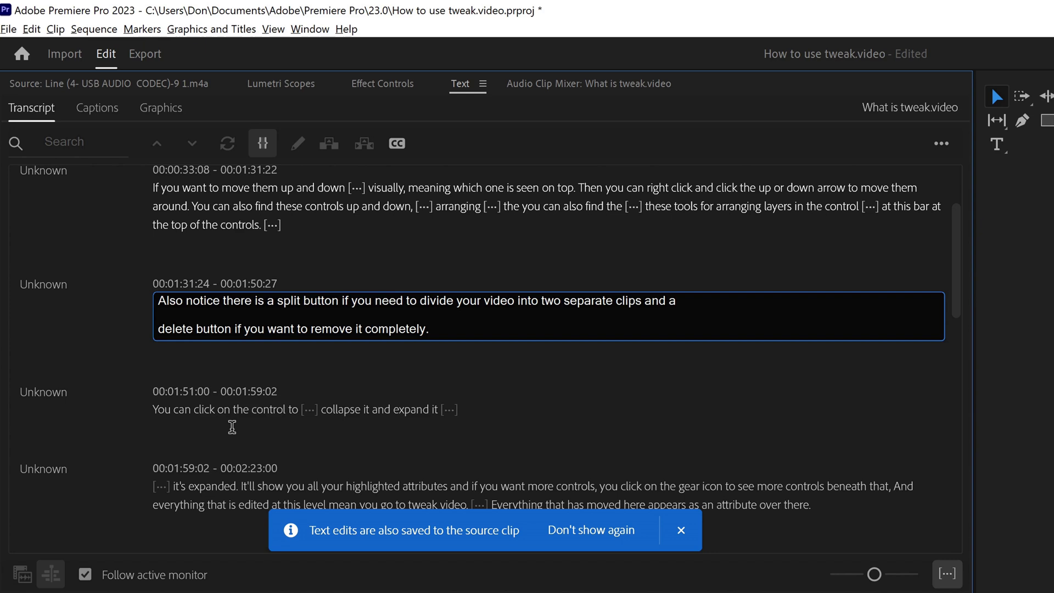
pyautogui.click(228, 422)
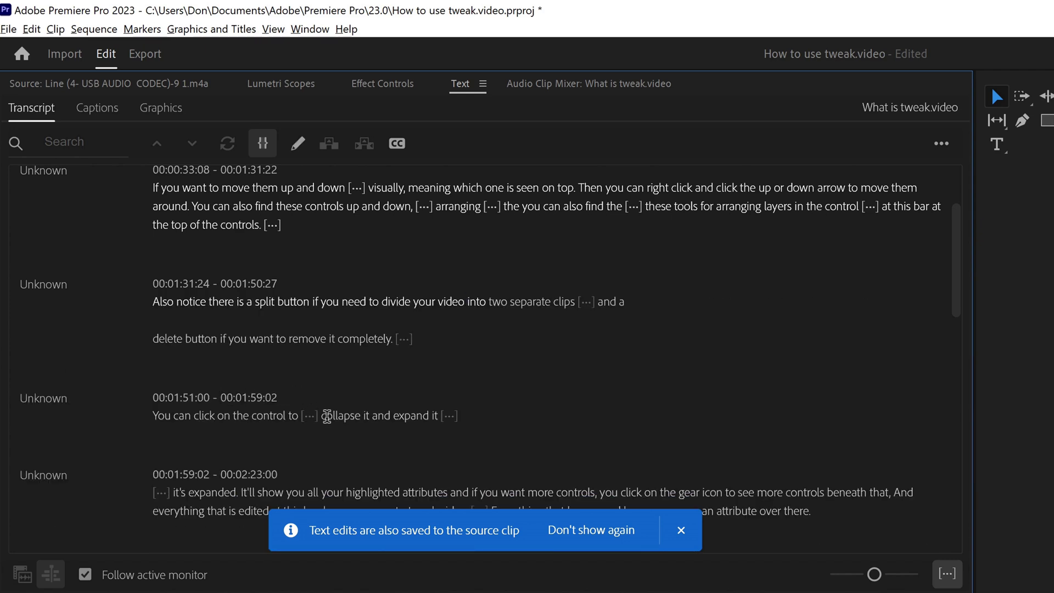
pyautogui.click(370, 416)
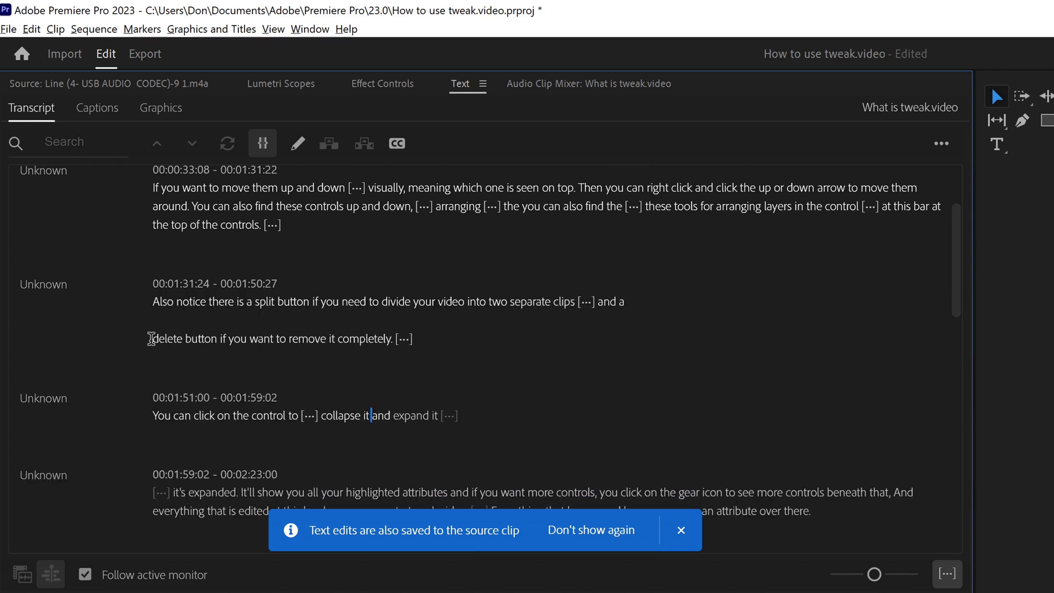
pyautogui.doubleClick(165, 339)
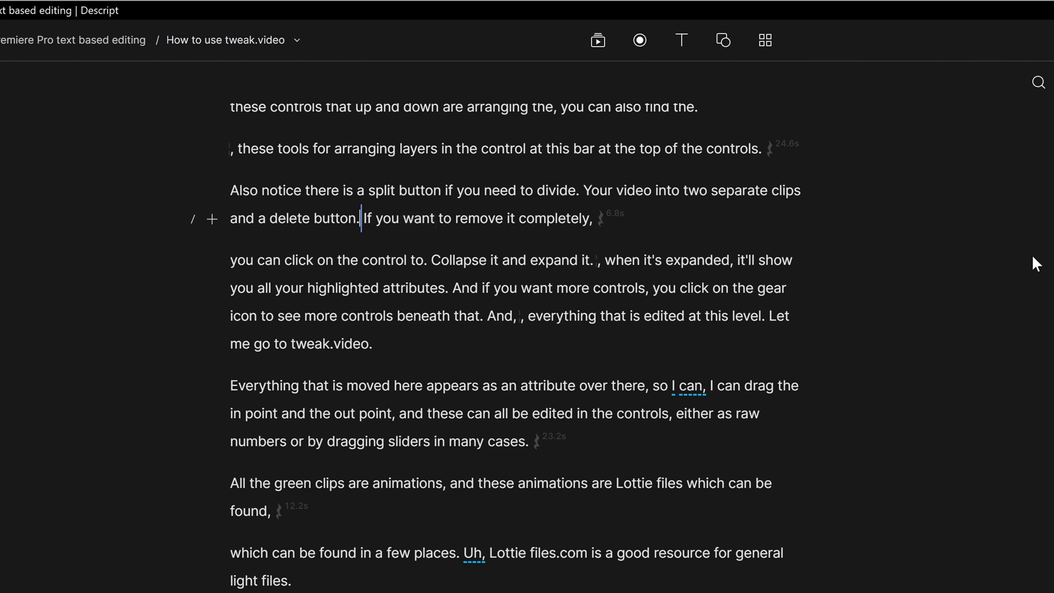
# Join the lines into one sentence, removing the full stops before 'If' and after 'to' and the comma before 'when'.
pyautogui.press('BackSpace')
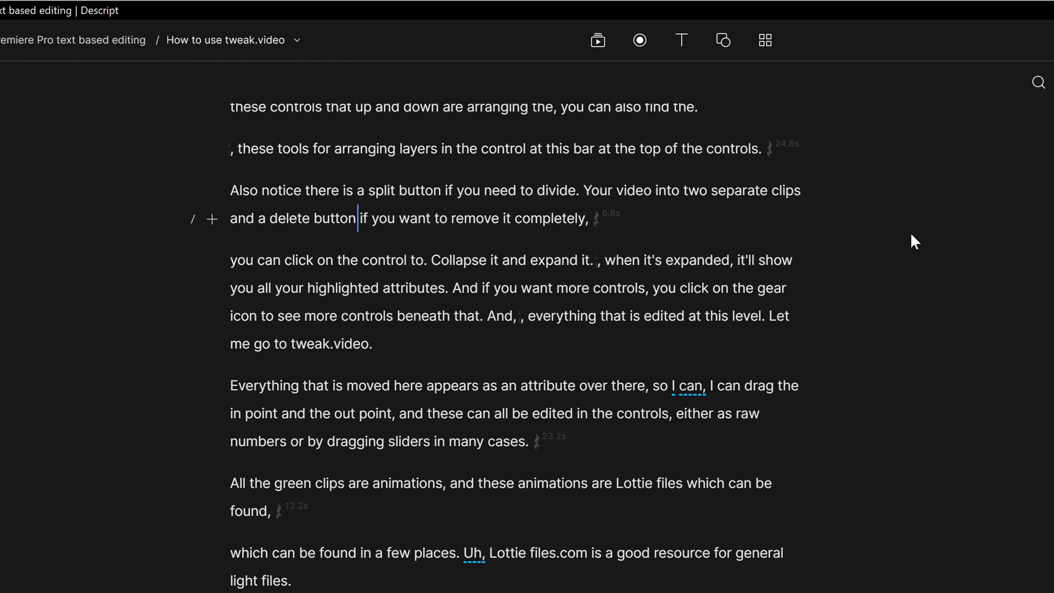
pyautogui.click(649, 218)
pyautogui.press('BackSpace')
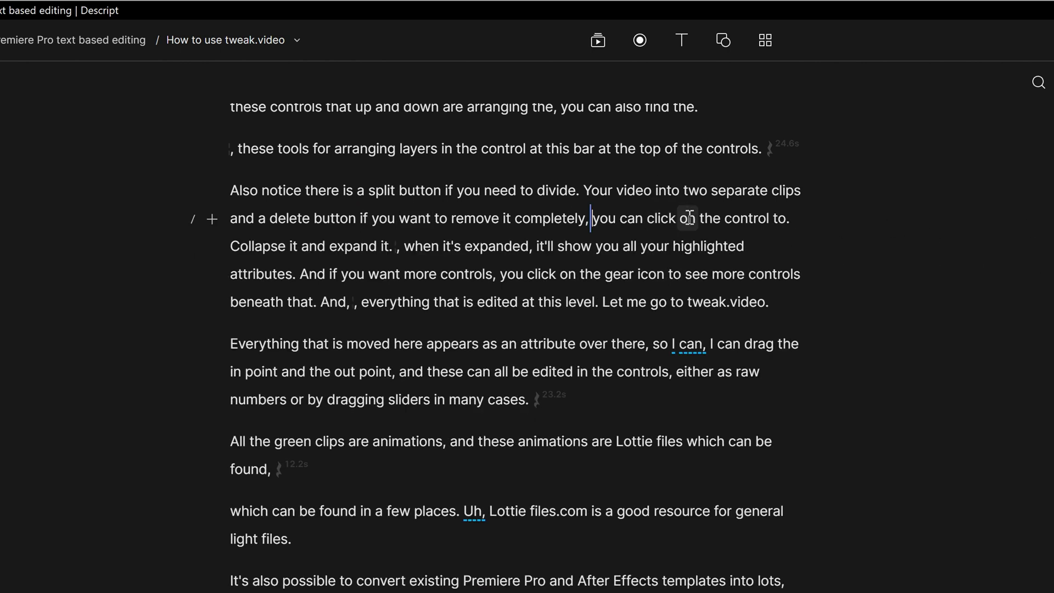
pyautogui.click(799, 218)
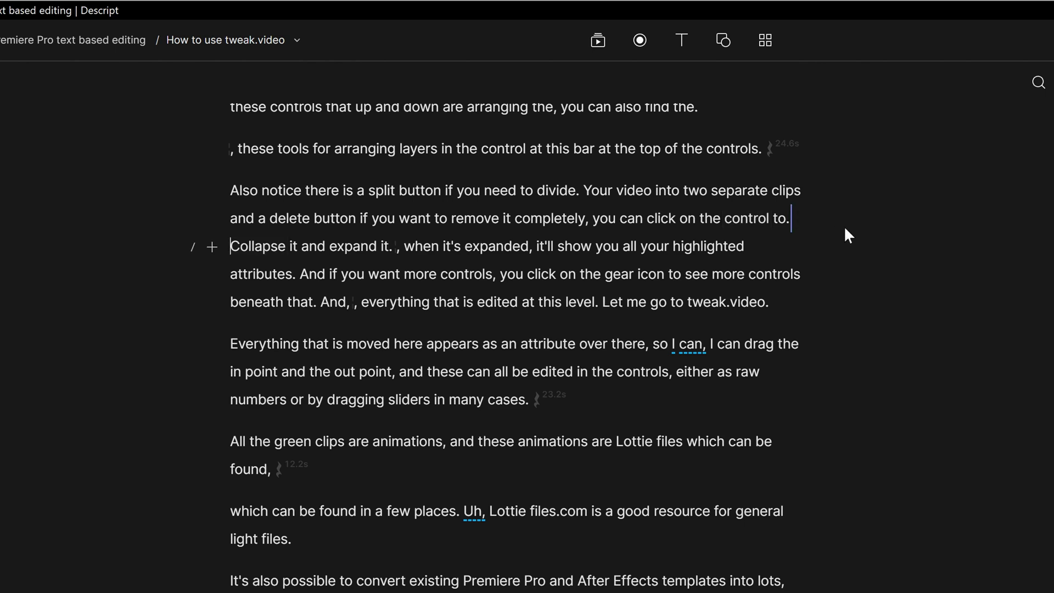
pyautogui.press('BackSpace')
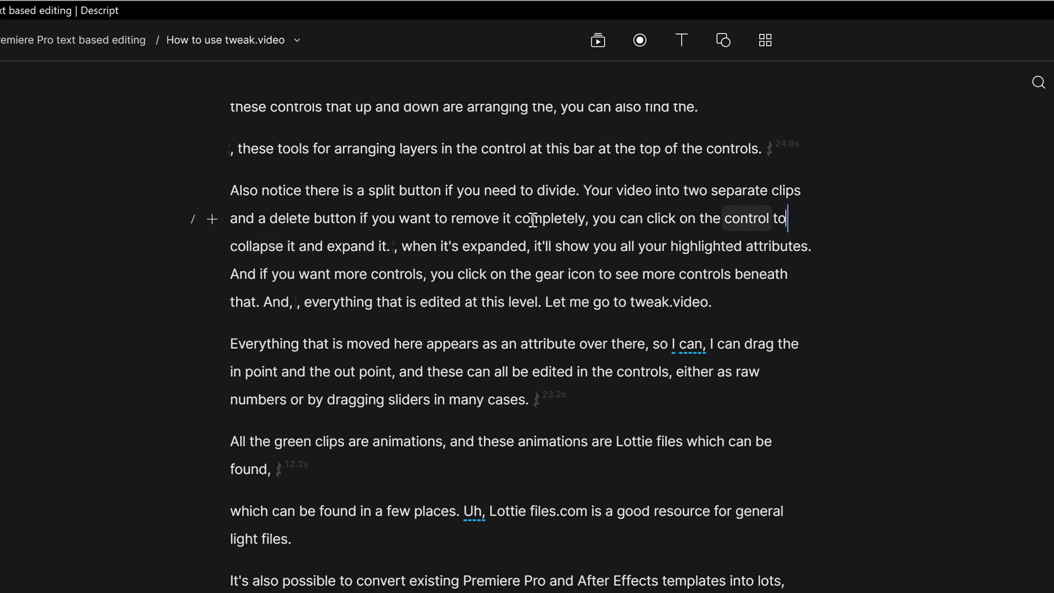
pyautogui.click(397, 246)
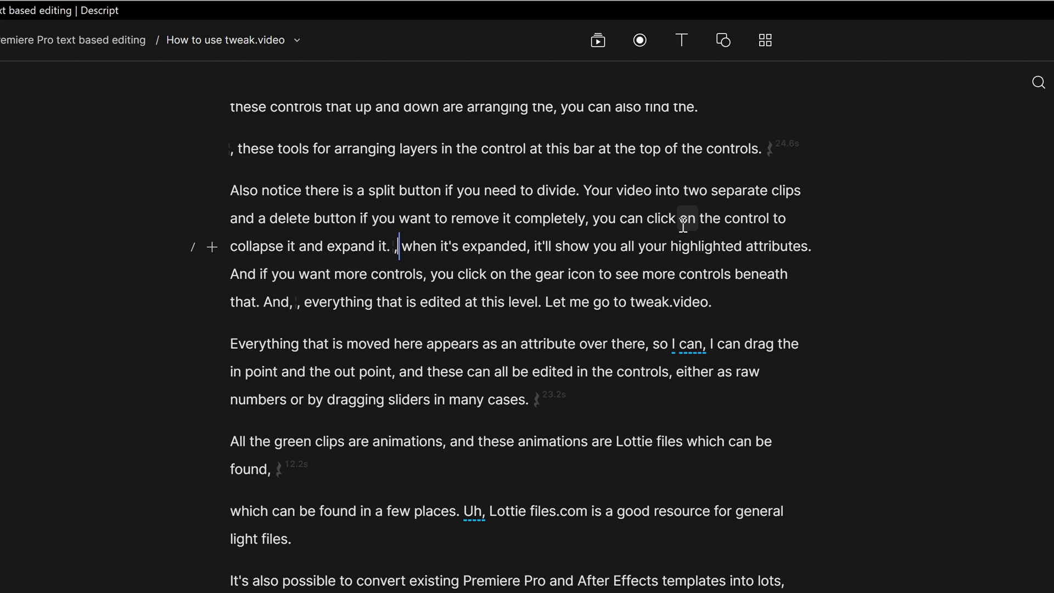
pyautogui.press('BackSpace')
pyautogui.press('BackSpace')
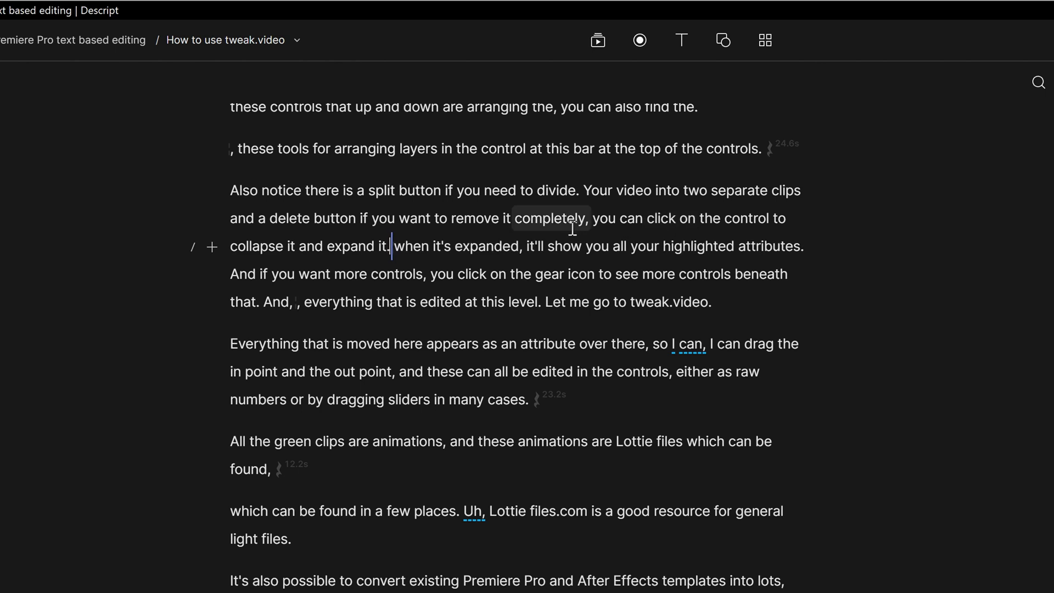
# Start correcting 'when' in Descript, then show the USB AUDIO CODEC clip's transcript in Premiere Pro.
pyautogui.doubleClick(412, 246)
pyautogui.hotkey('ctrl', 'e')
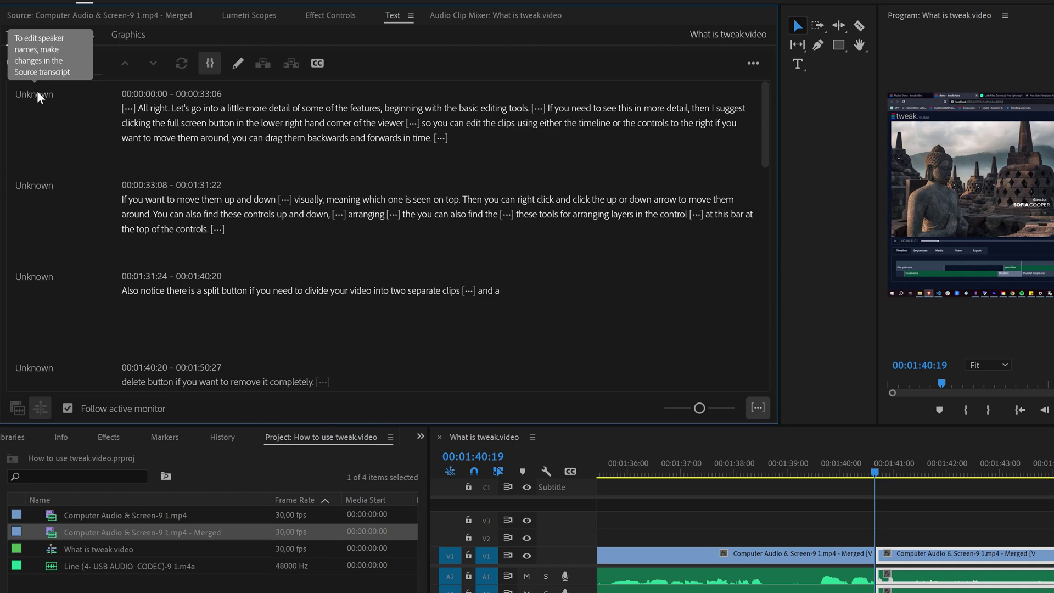
pyautogui.doubleClick(56, 564)
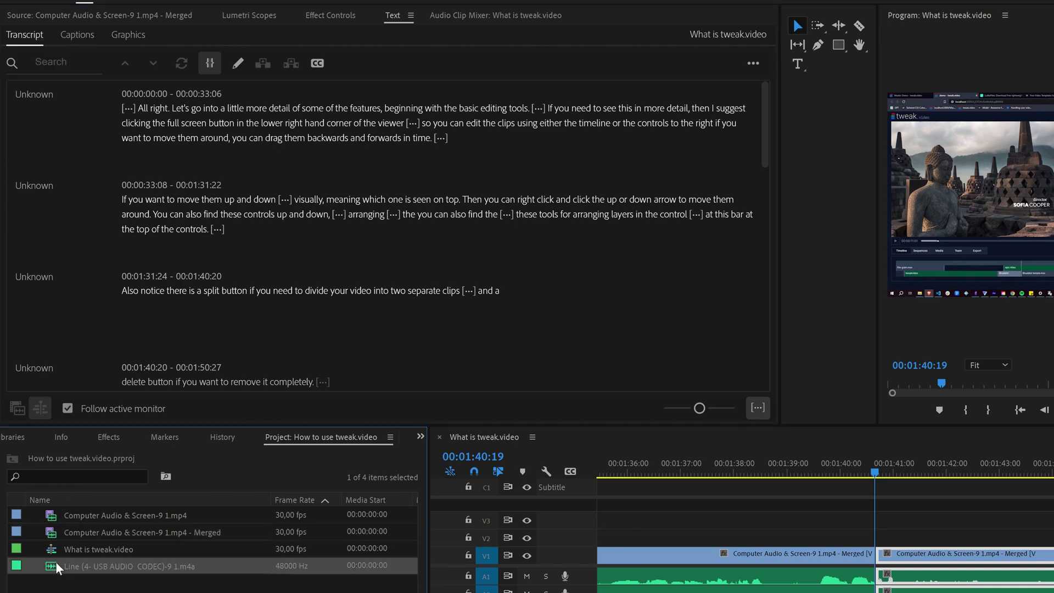
pyautogui.click(374, 13)
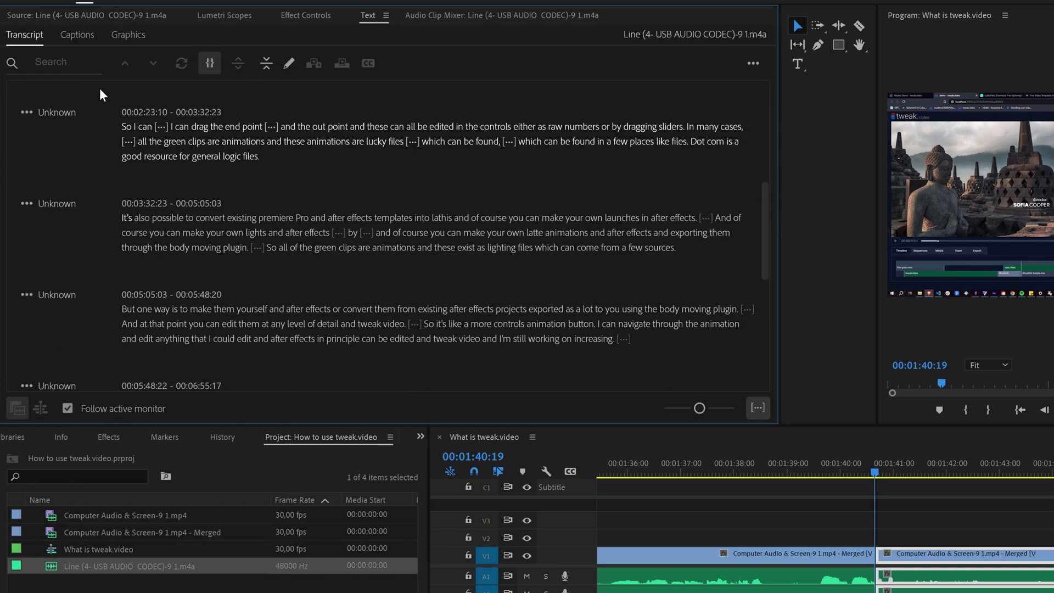
# Rename the Unknown speaker to the speaker's actual name and save it.
pyautogui.click(53, 112)
pyautogui.click(66, 171)
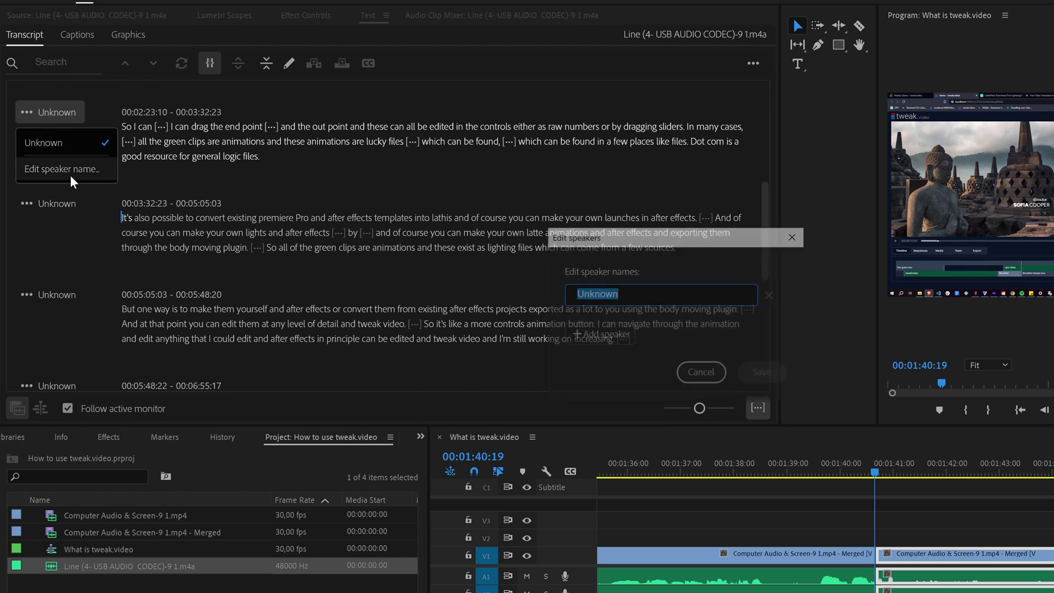
pyautogui.write('Don')
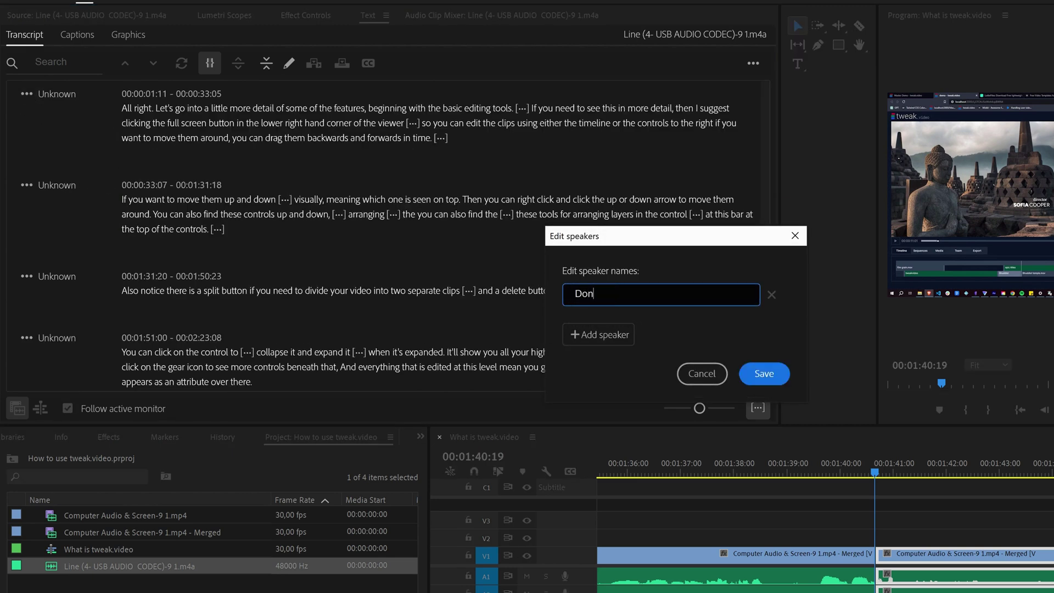
pyautogui.click(763, 375)
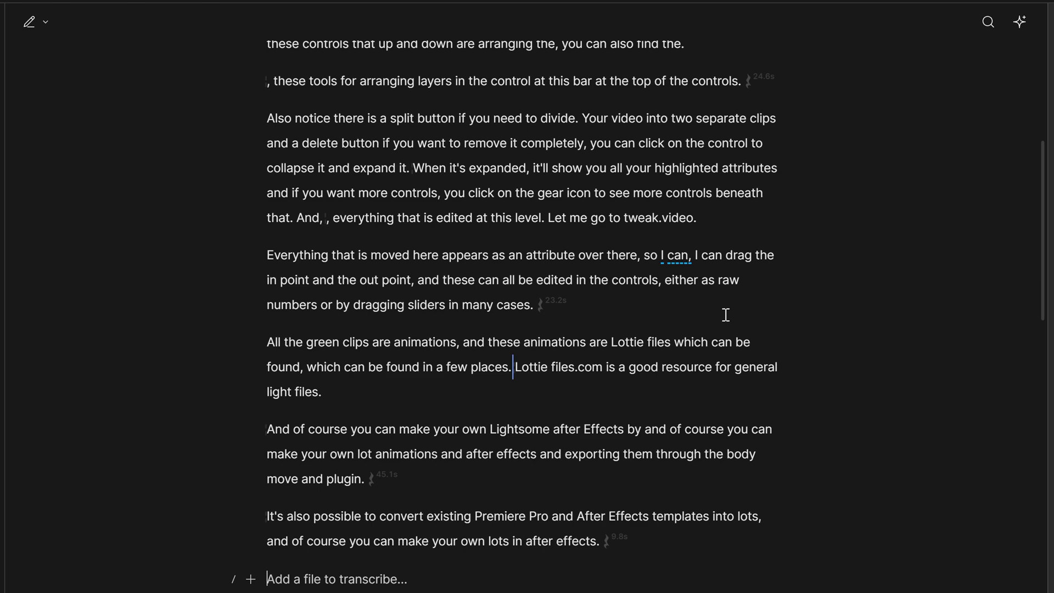
# Select from 'Effects, in principle' through 'clicking the buttons to remove.' and apply a highlight colour.
pyautogui.scroll(-8, 725, 324)
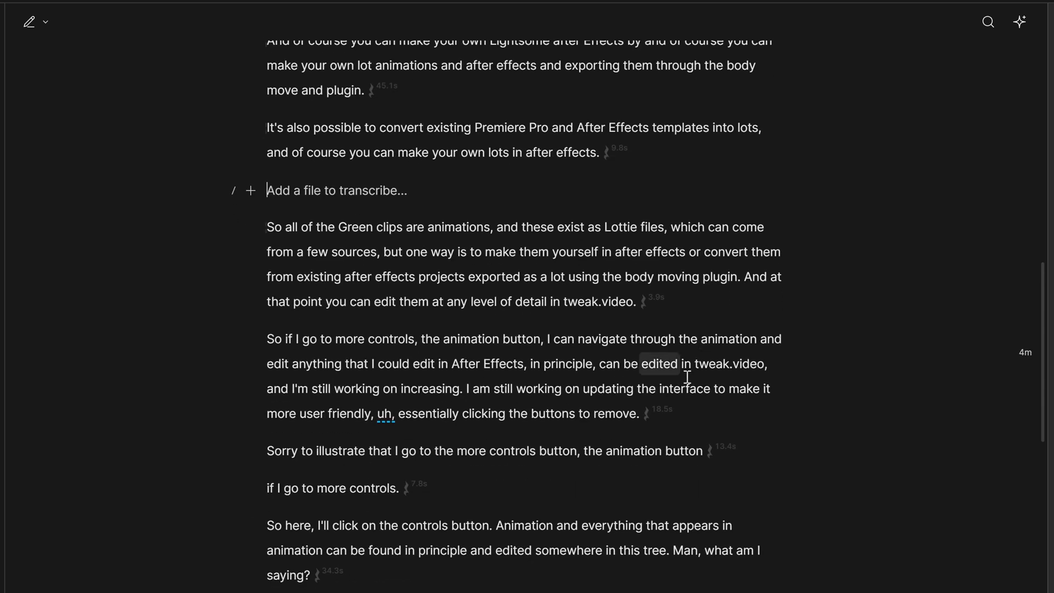
pyautogui.moveTo(672, 412); pyautogui.dragTo(516, 354)
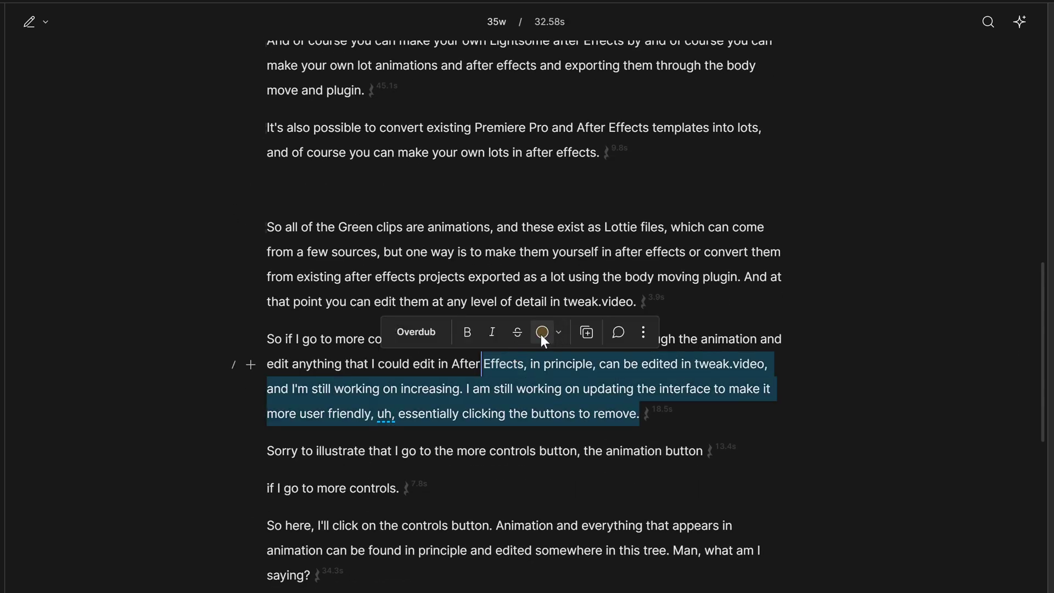
pyautogui.click(541, 334)
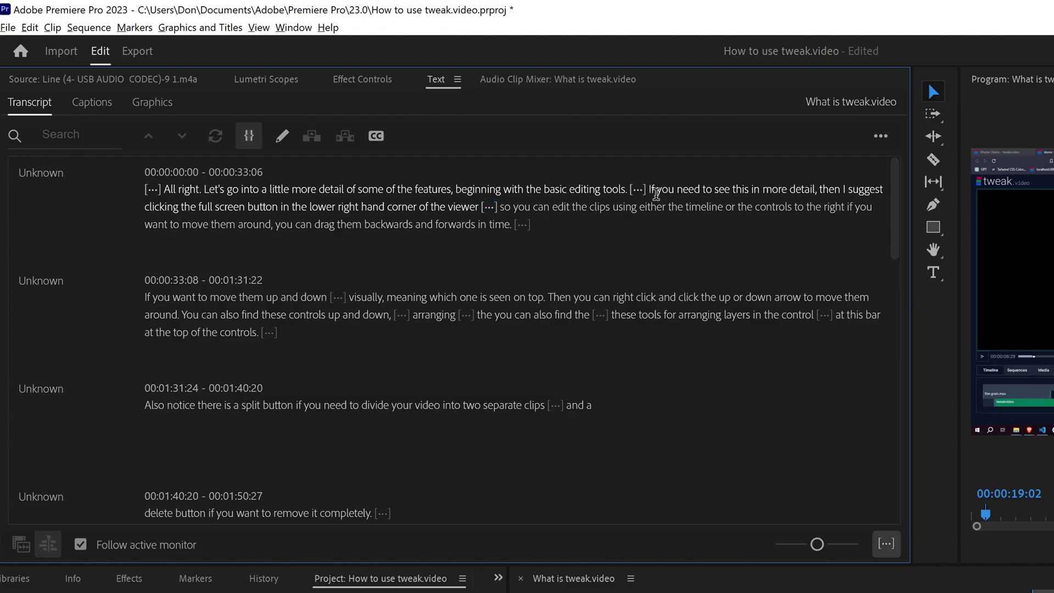
# Cut the full-screen-button sentence and paste it after 'forwards in time'.
pyautogui.moveTo(650, 189); pyautogui.dragTo(475, 206)
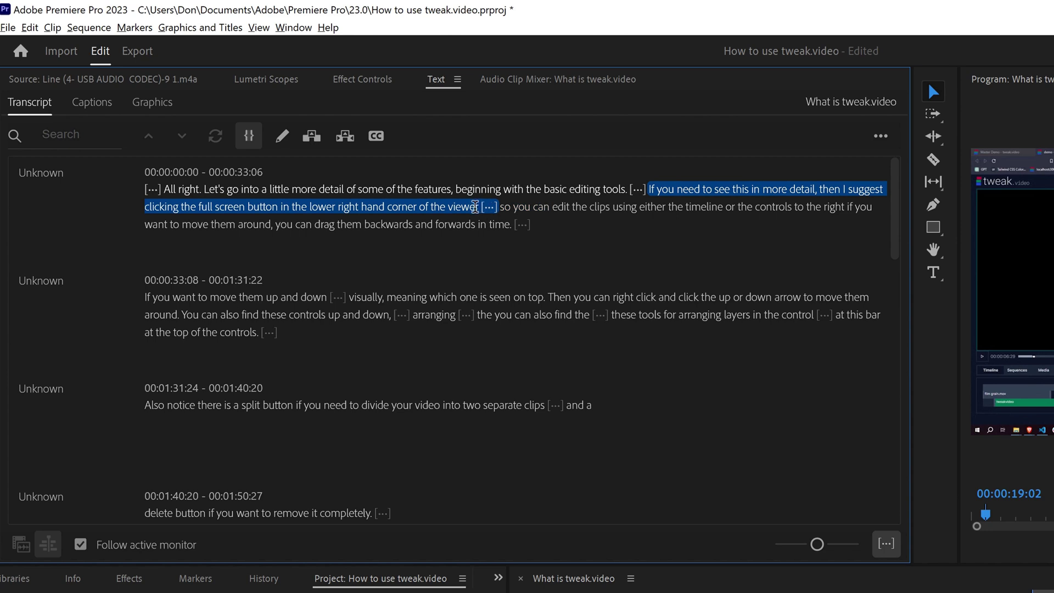
pyautogui.rightClick(475, 207)
pyautogui.click(538, 263)
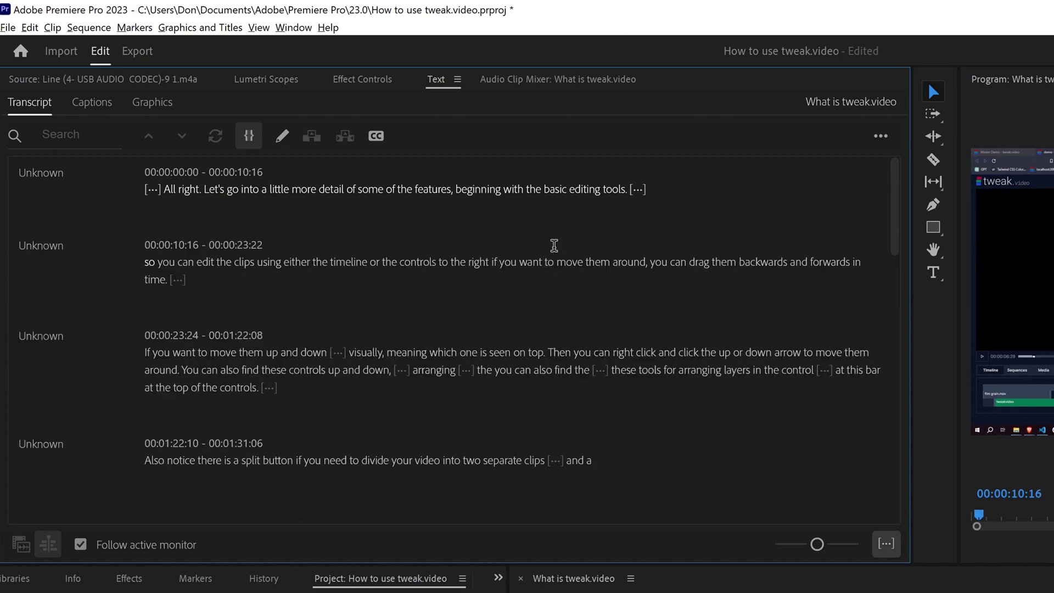
pyautogui.rightClick(249, 279)
pyautogui.click(337, 388)
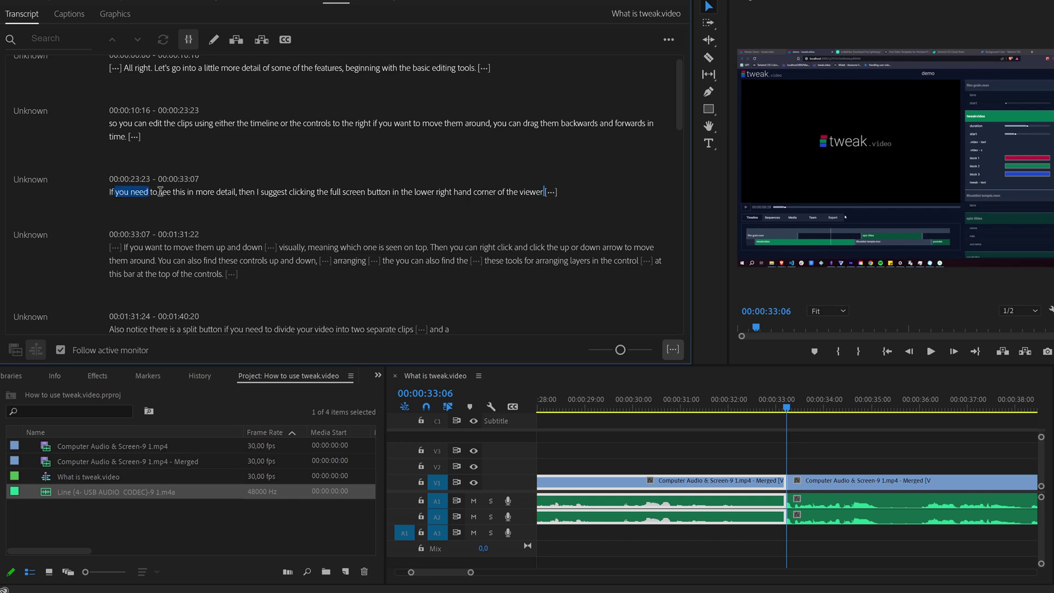
# Set In and Out points around the phrase 'move them up and'.
pyautogui.press('space')
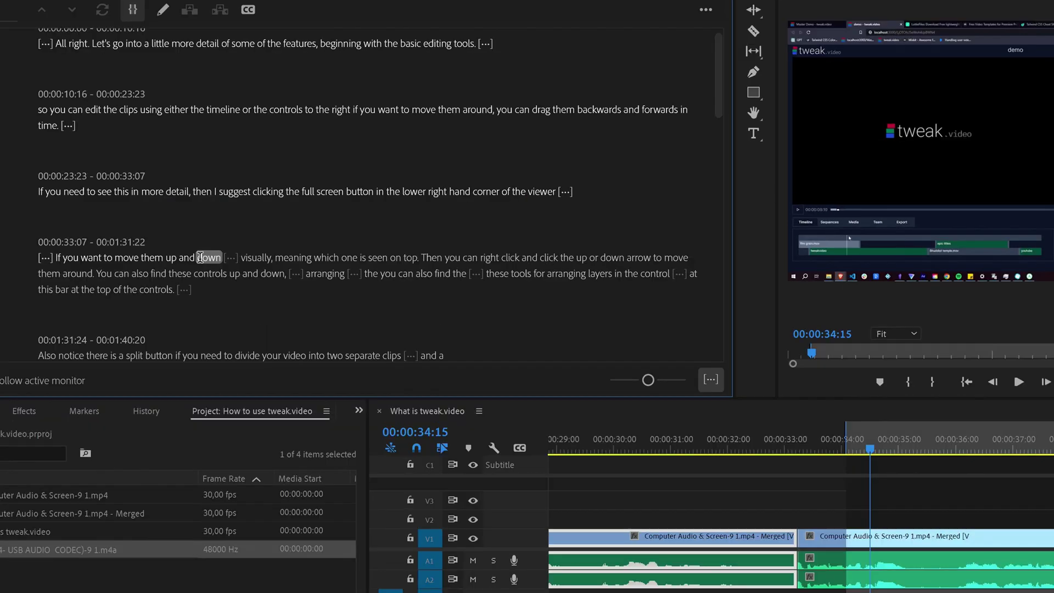
pyautogui.press('j')
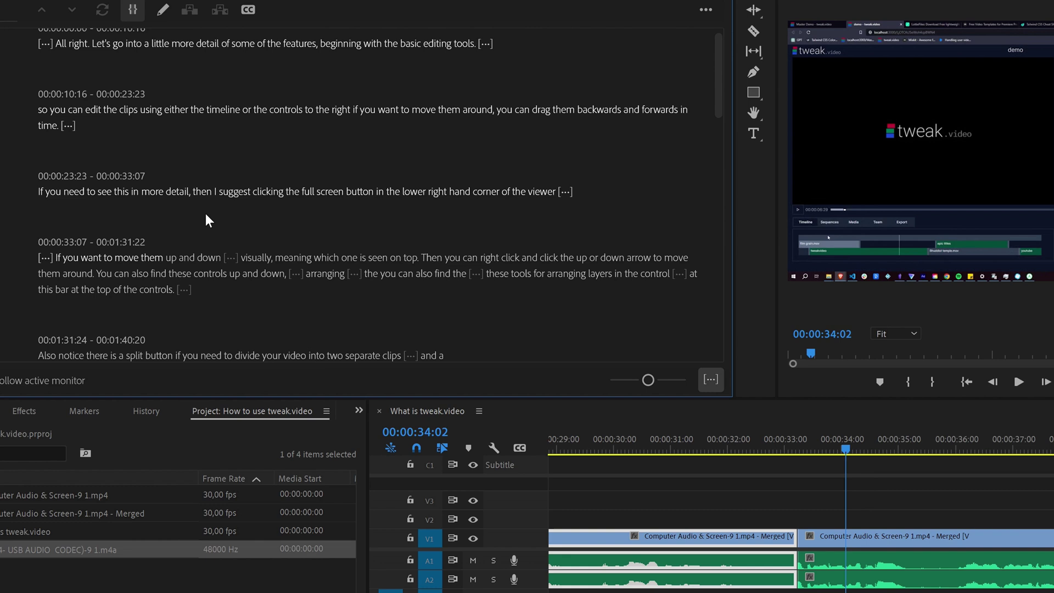
pyautogui.press('o')
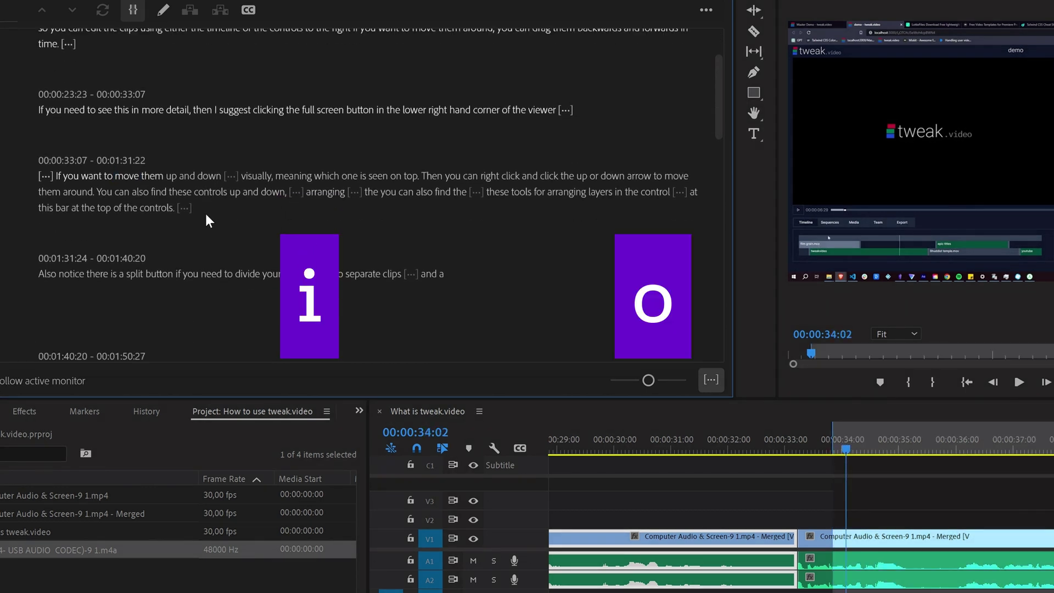
pyautogui.press('o')
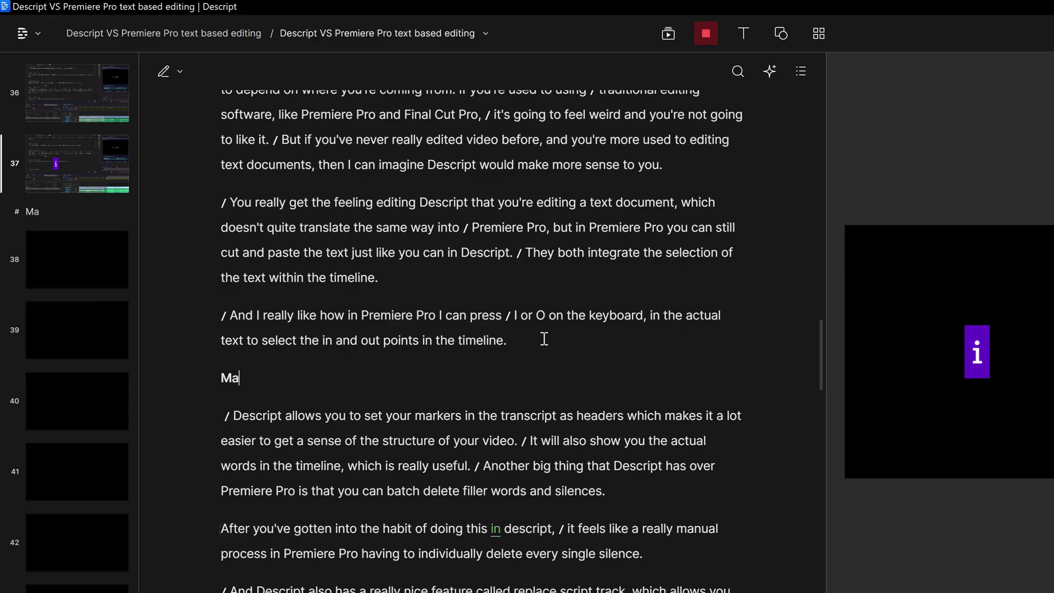
# Finish the heading so it reads 'Markers in Descript' by typing 'rkers in Descript'.
pyautogui.write('rkers in Descript')
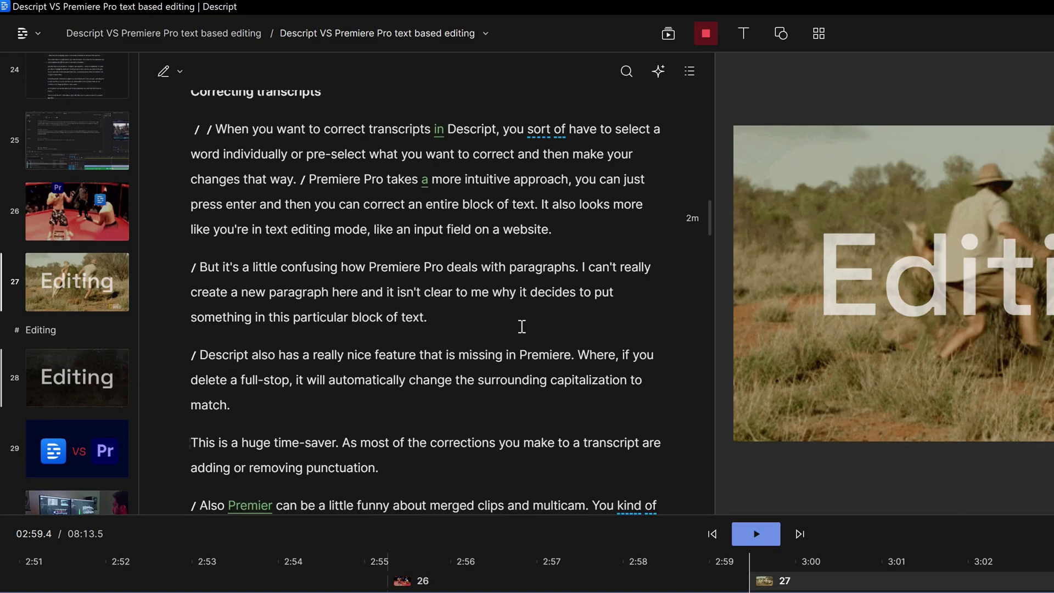
pyautogui.scroll(15, 650, 330)
pyautogui.scroll(4, 652, 330)
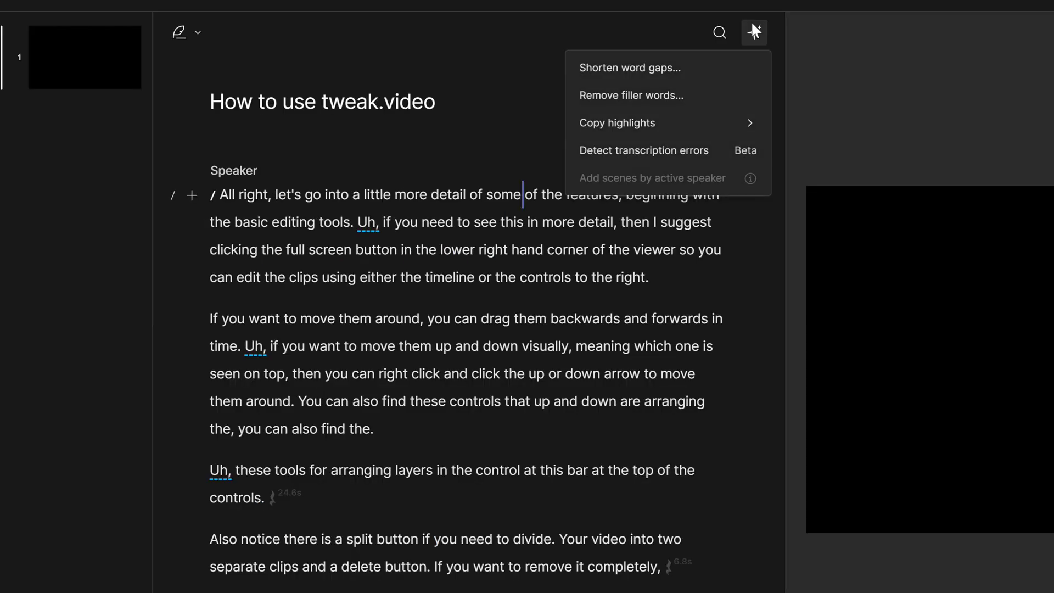
# Remove all eight 'Uh,' filler words, then bring up Shorten word gaps for gaps of 3s or more.
pyautogui.click(734, 106)
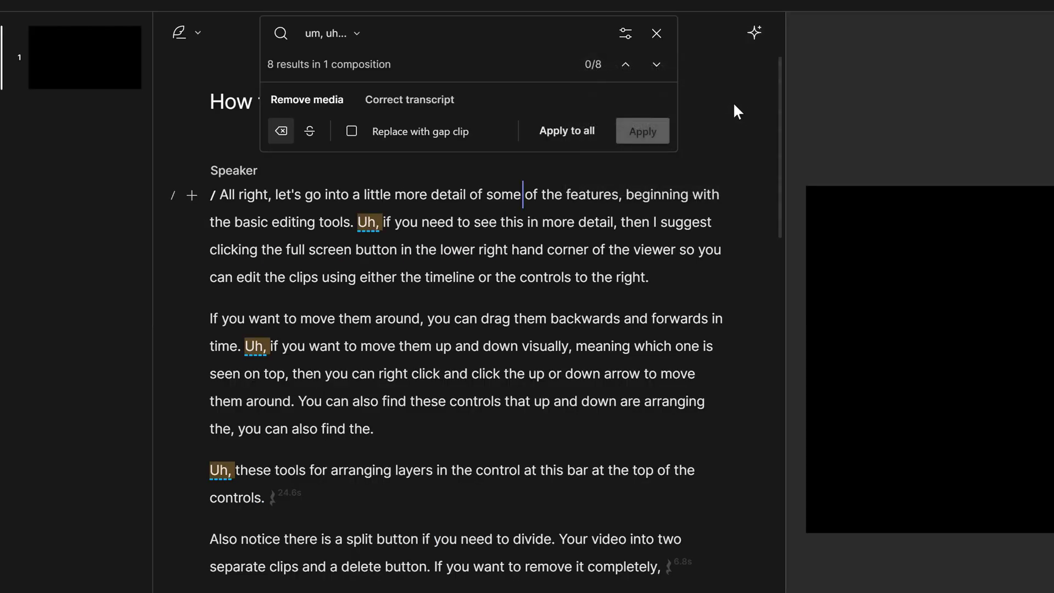
pyautogui.click(567, 132)
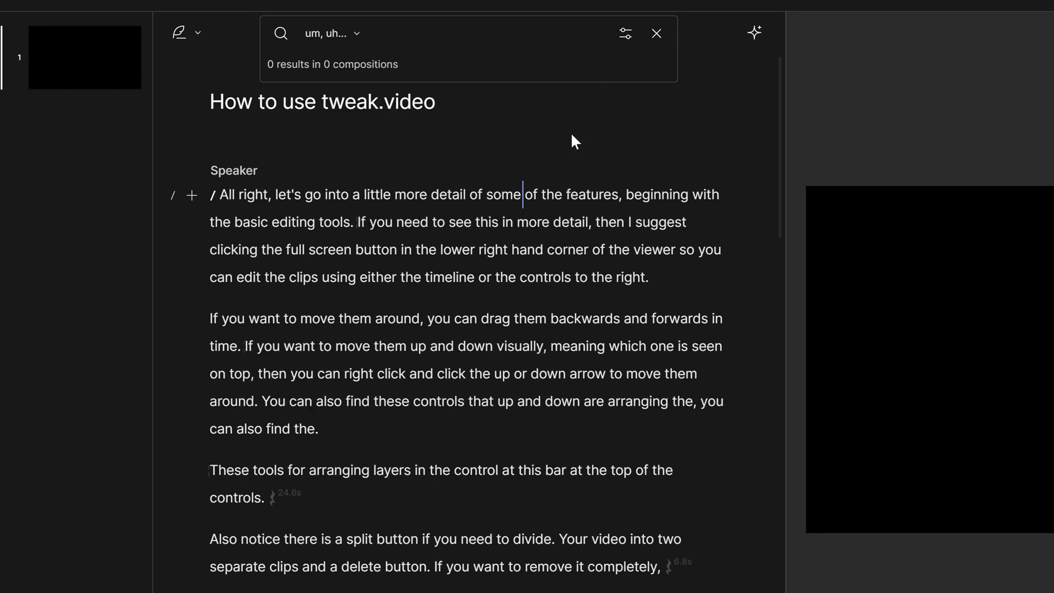
pyautogui.click(753, 32)
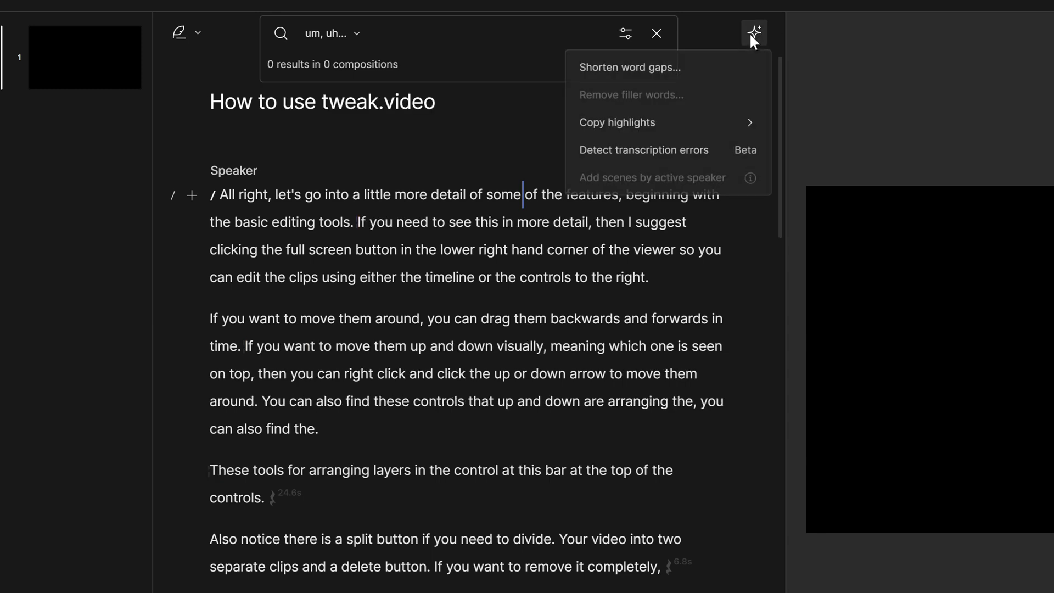
pyautogui.click(680, 74)
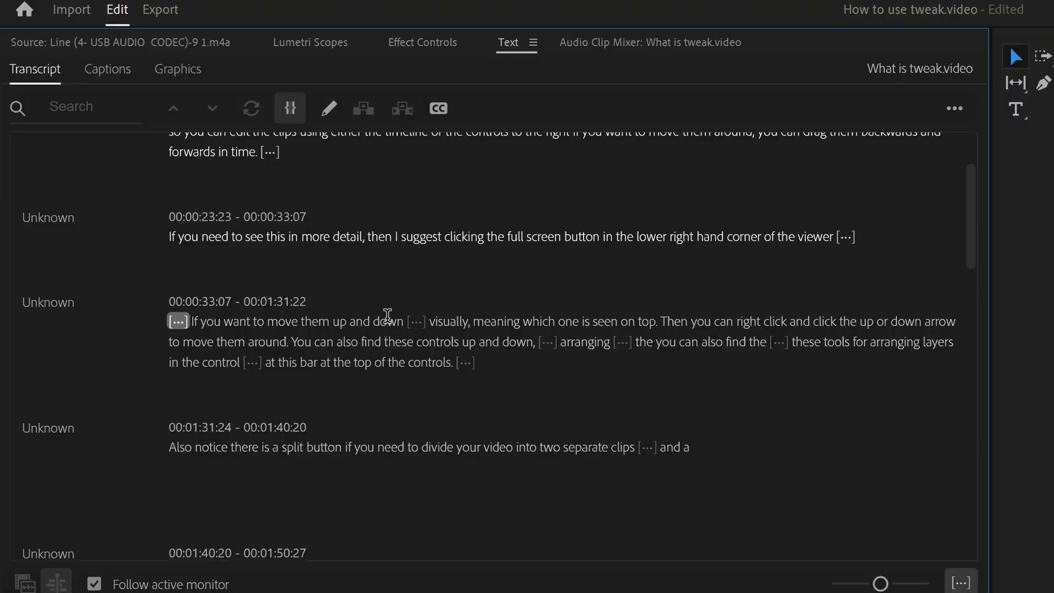
# Delete the pauses before 'If you want' and after 'down', and select the gap after 'find the'.
pyautogui.click(174, 324)
pyautogui.press('Delete')
pyautogui.click(395, 322)
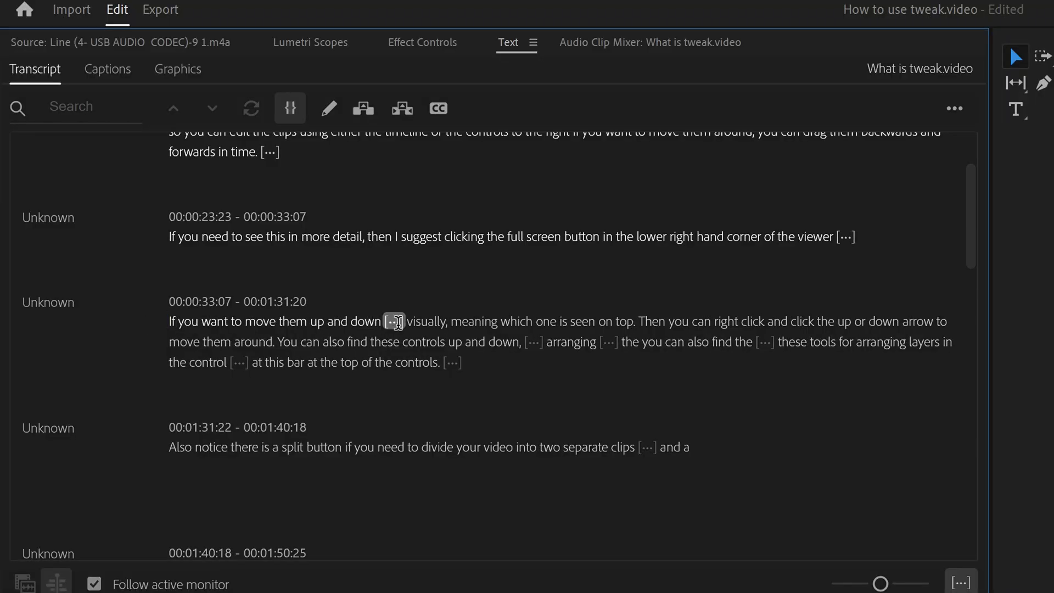
pyautogui.press('Delete')
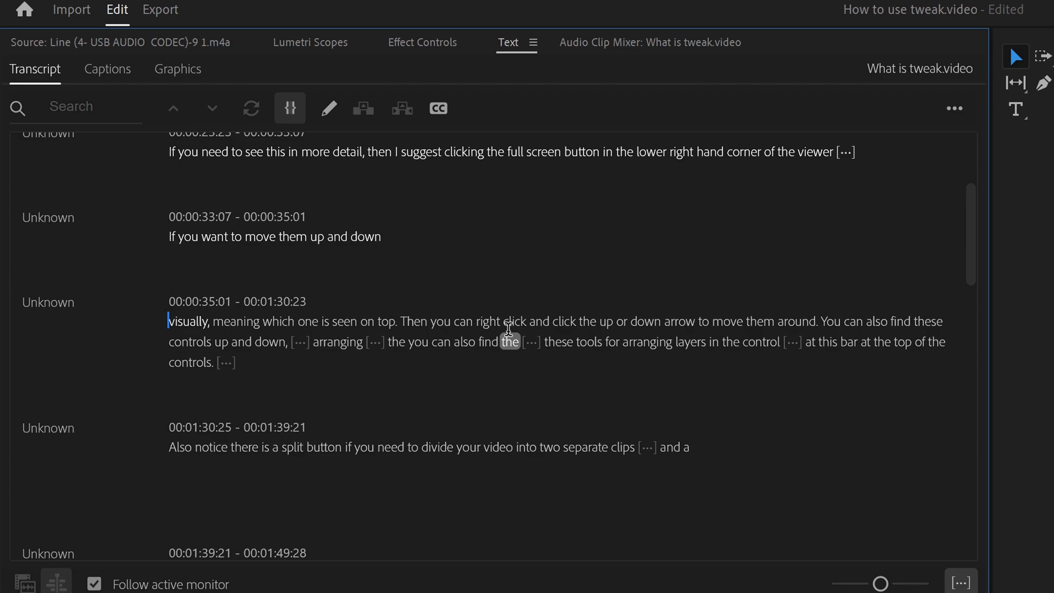
pyautogui.click(523, 343)
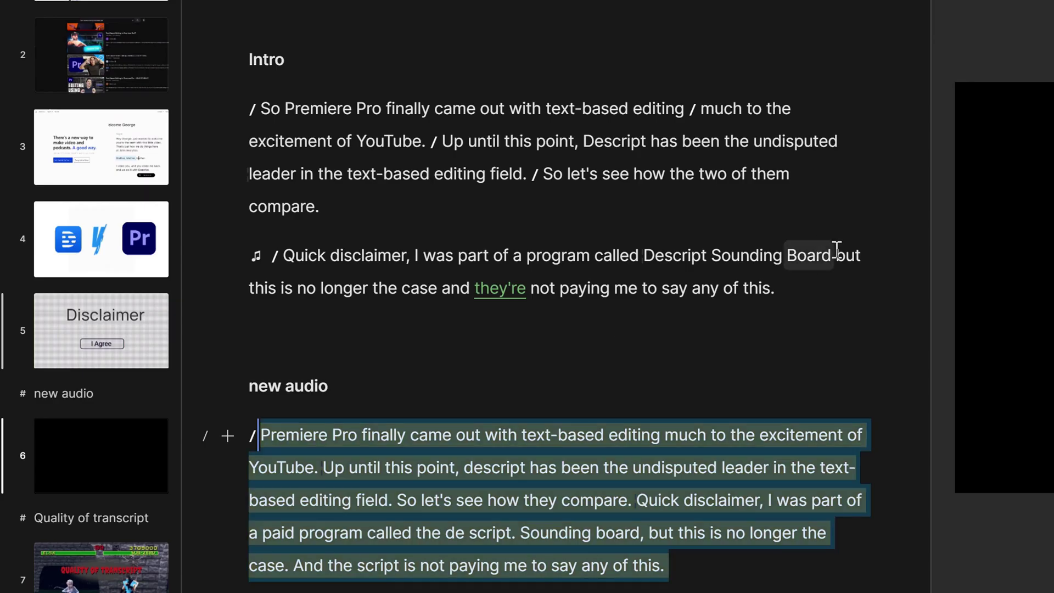
# Select the Intro text from 'So Premiere Pro' onward and replace its script track with the pasted audio.
pyautogui.moveTo(653, 257); pyautogui.dragTo(265, 110)
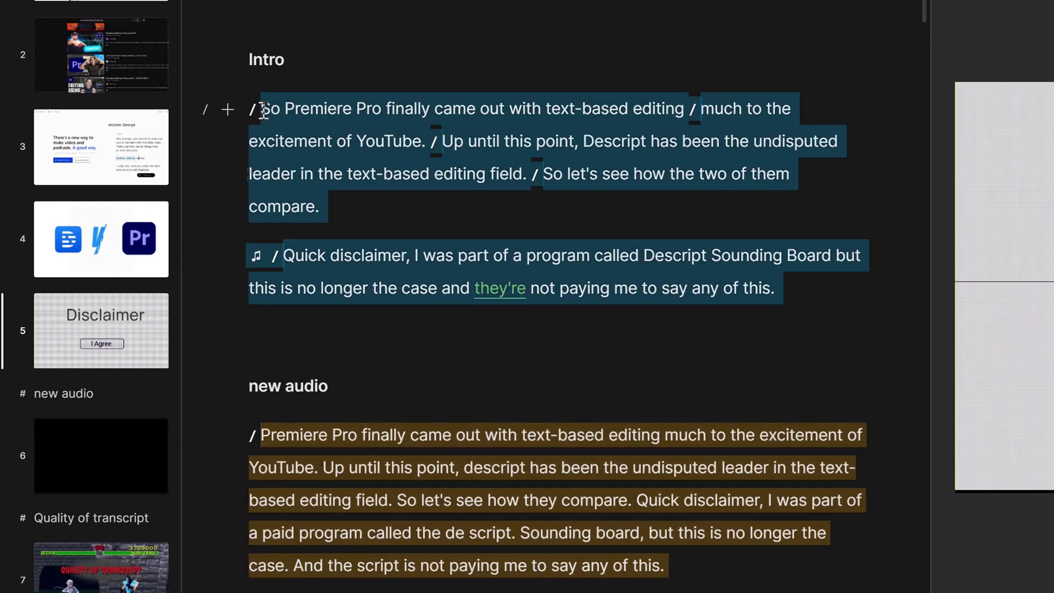
pyautogui.rightClick(264, 109)
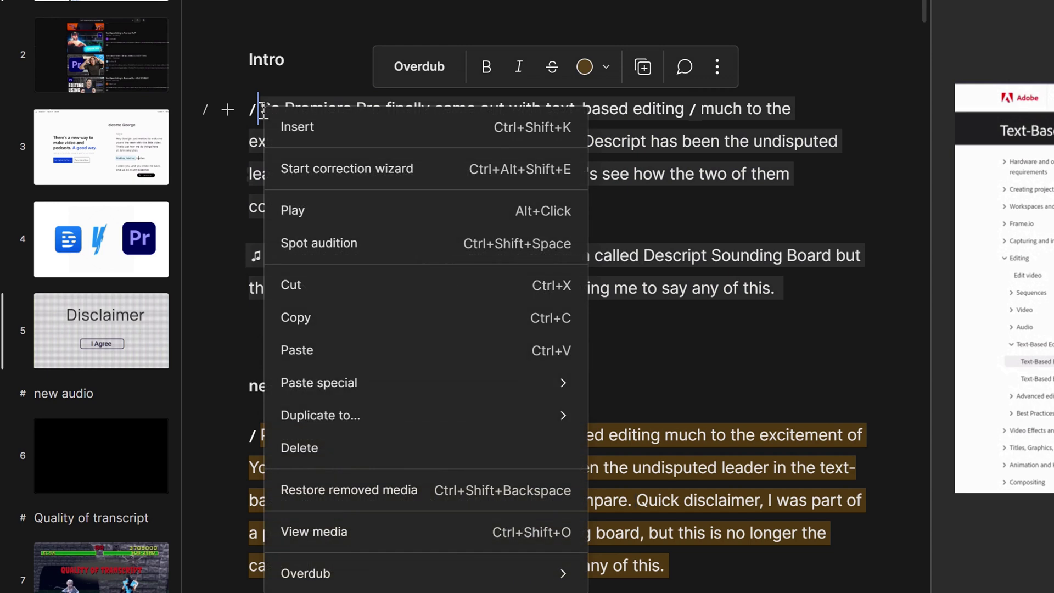
pyautogui.moveTo(376, 393)
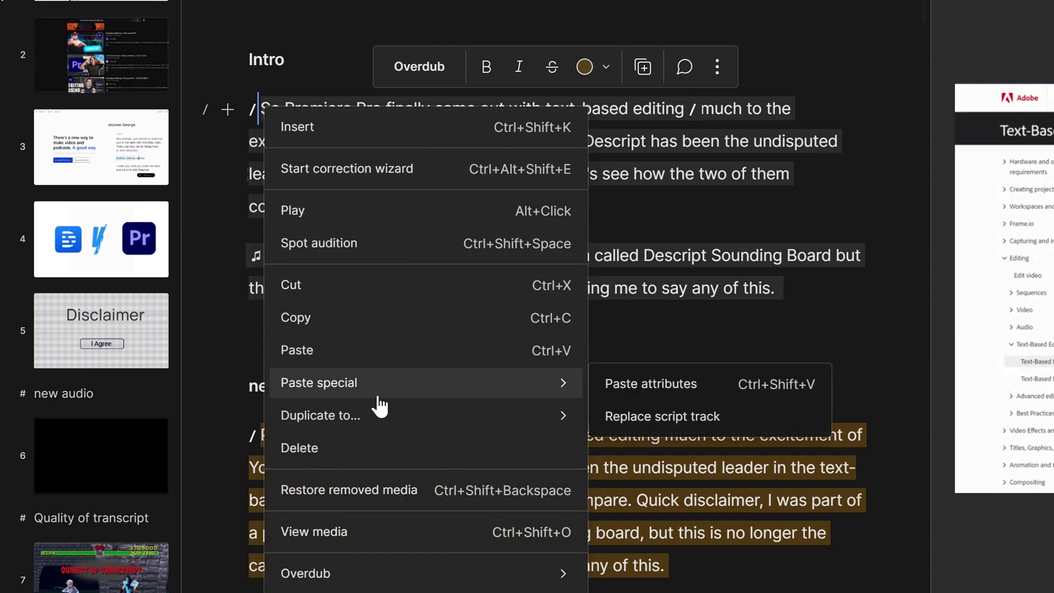
pyautogui.click(686, 418)
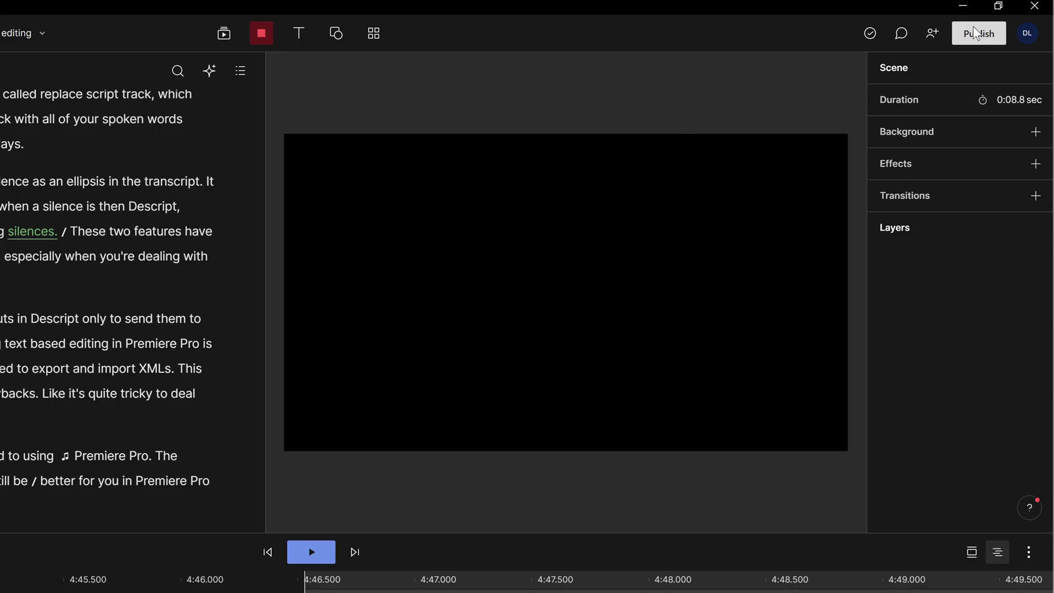
# Choose a Timeline export under Publish > Export with the format set to Premiere (.xml).
pyautogui.click(977, 34)
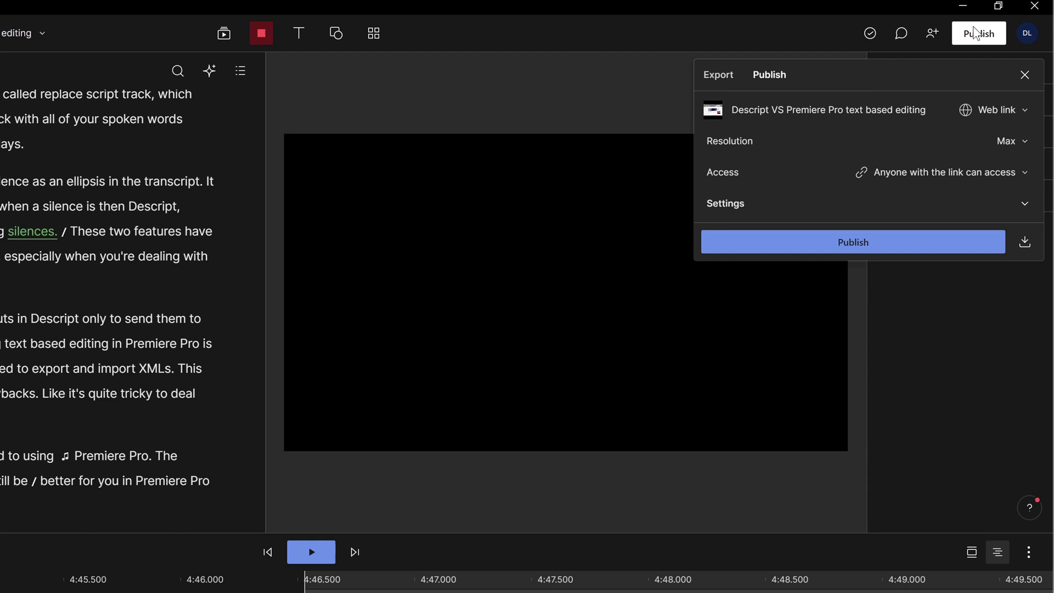
pyautogui.click(723, 78)
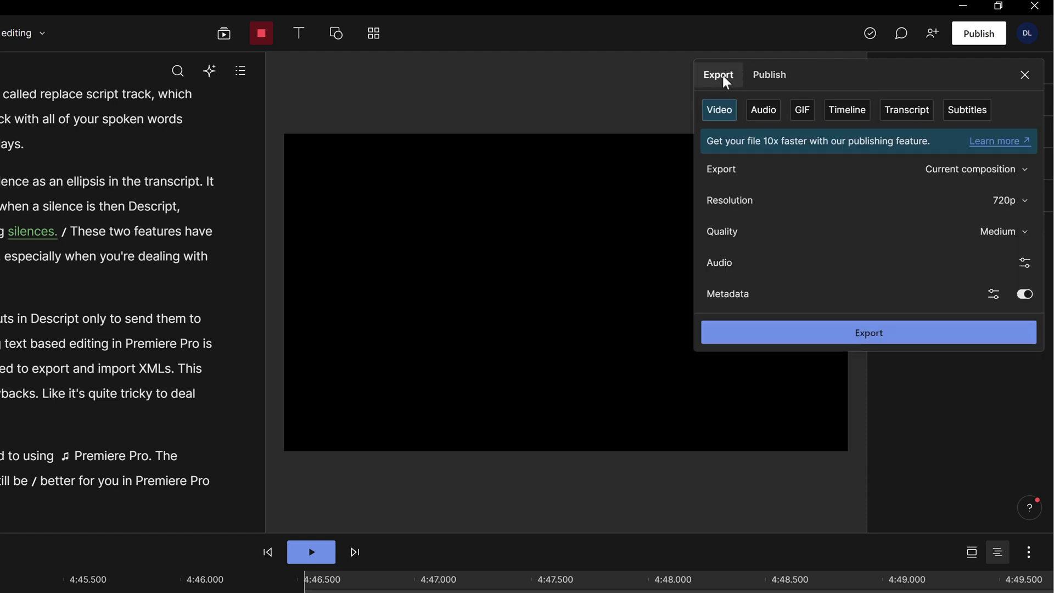
pyautogui.click(860, 114)
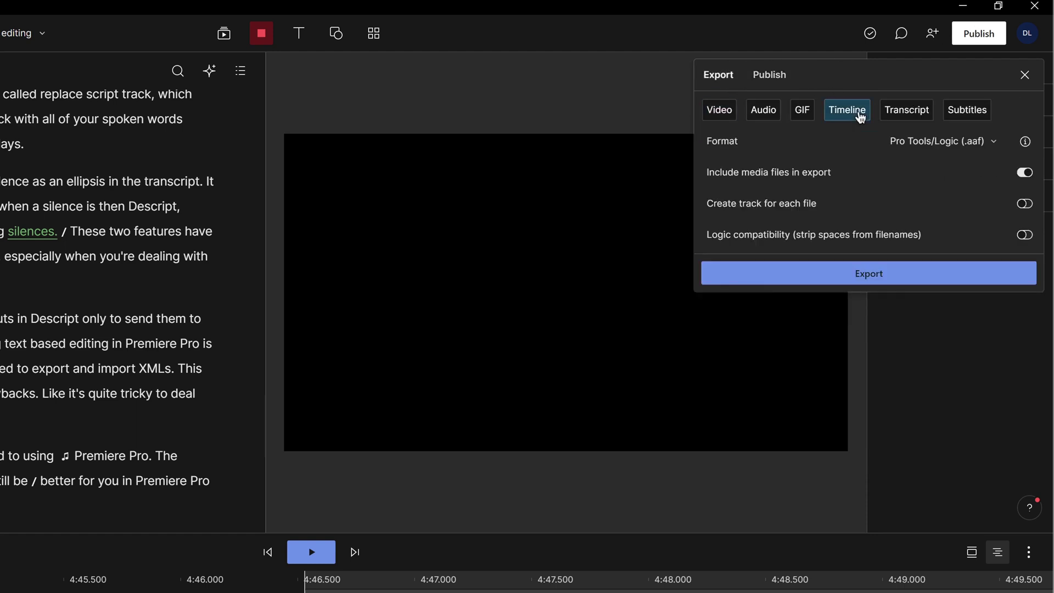
pyautogui.click(977, 144)
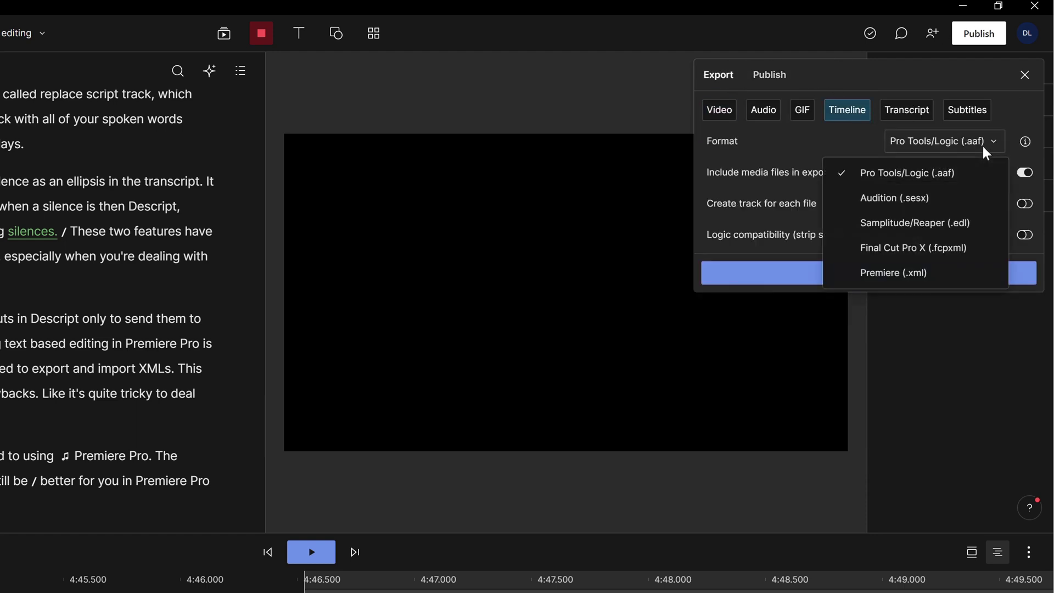
pyautogui.click(939, 279)
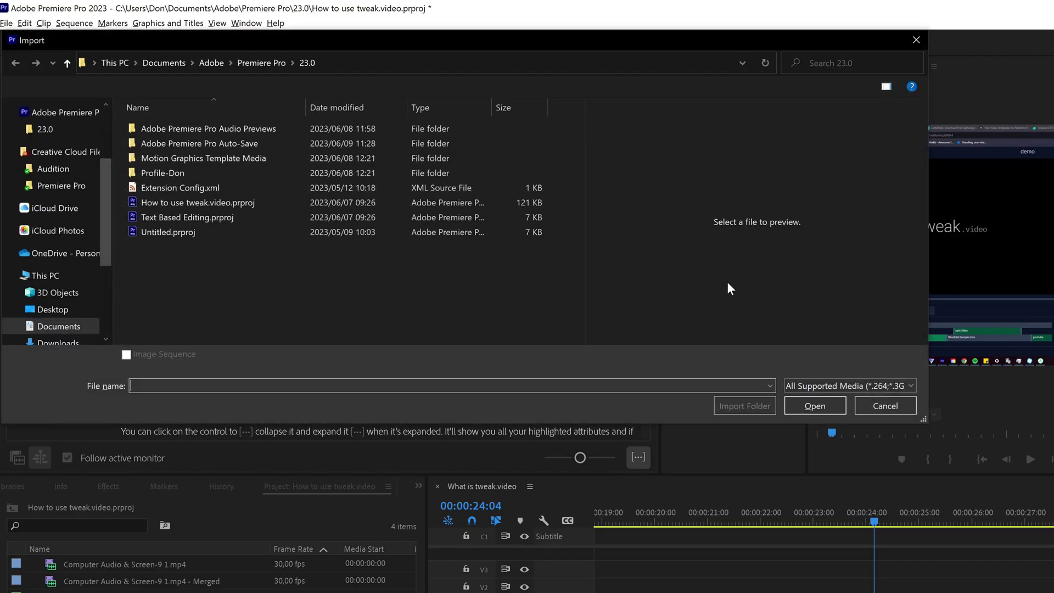
# Import the Descript VS Premiere Pro text based editing .xml from Videos and accept the Translation Report.
pyautogui.scroll(3, 51, 209)
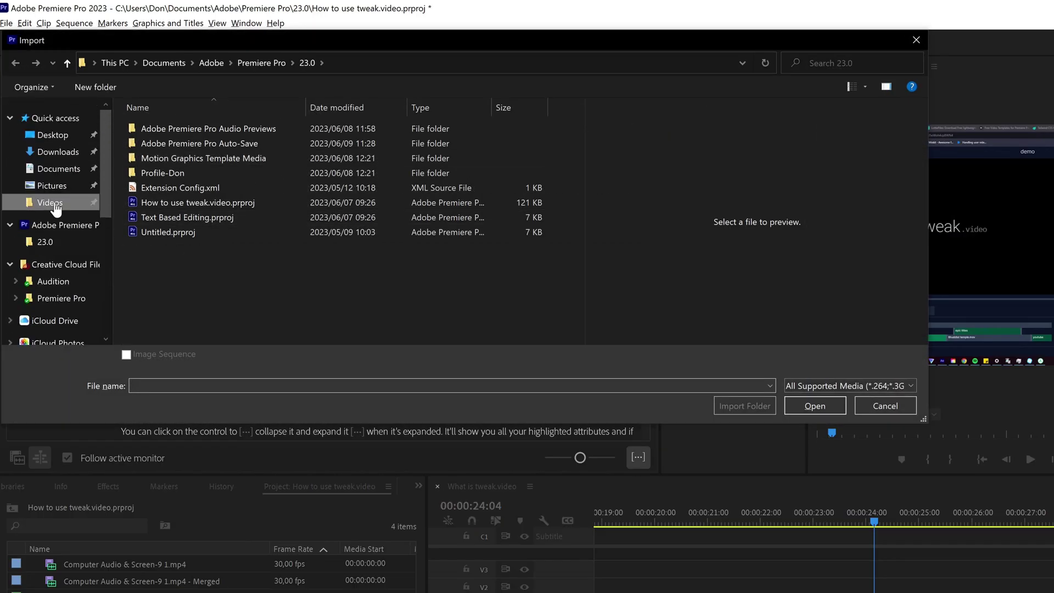
pyautogui.click(48, 202)
pyautogui.doubleClick(212, 130)
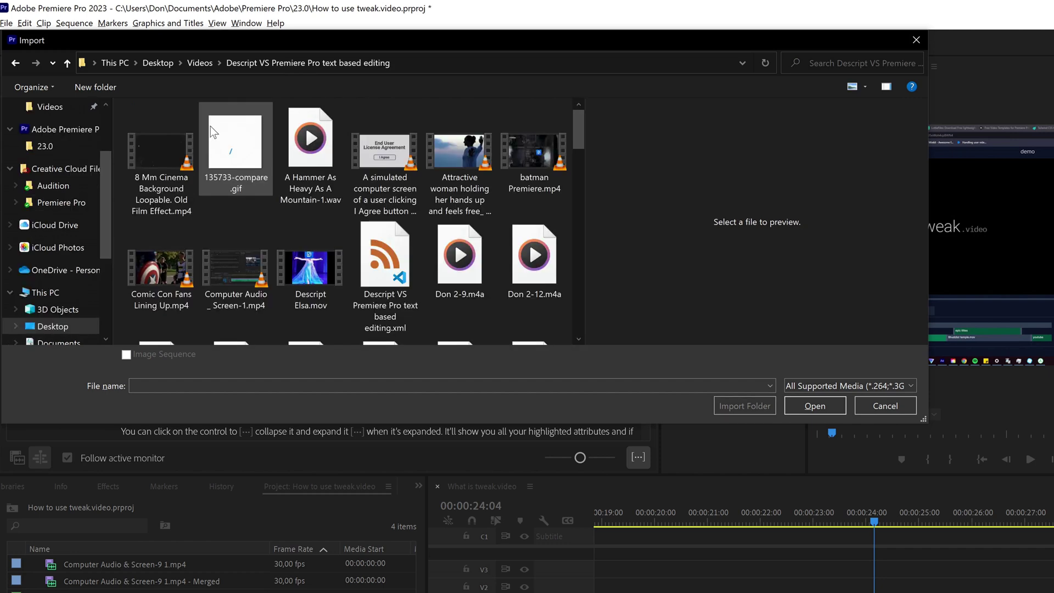
pyautogui.click(384, 258)
pyautogui.click(815, 407)
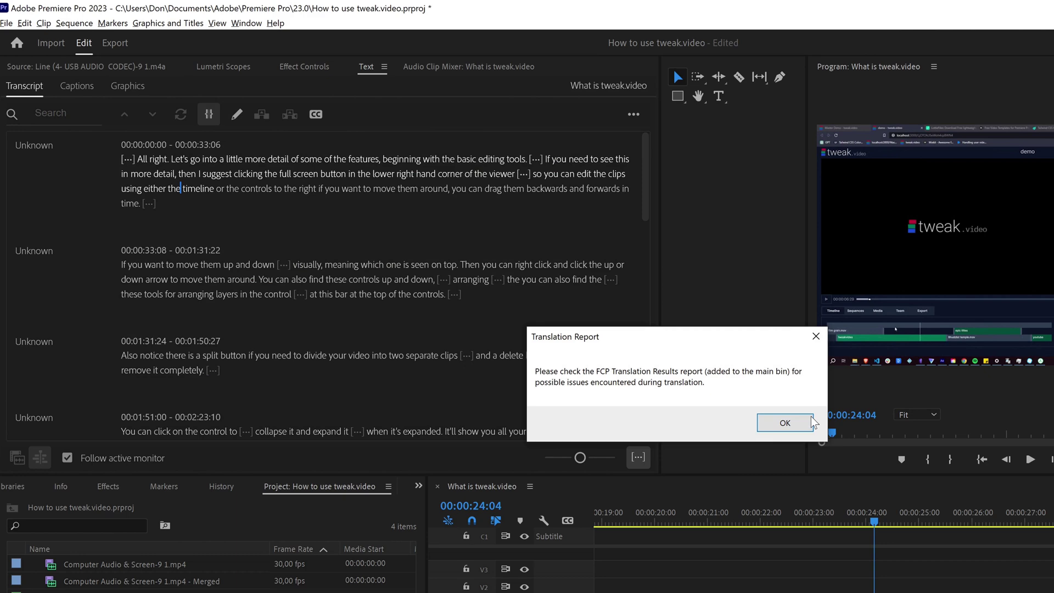
pyautogui.click(793, 421)
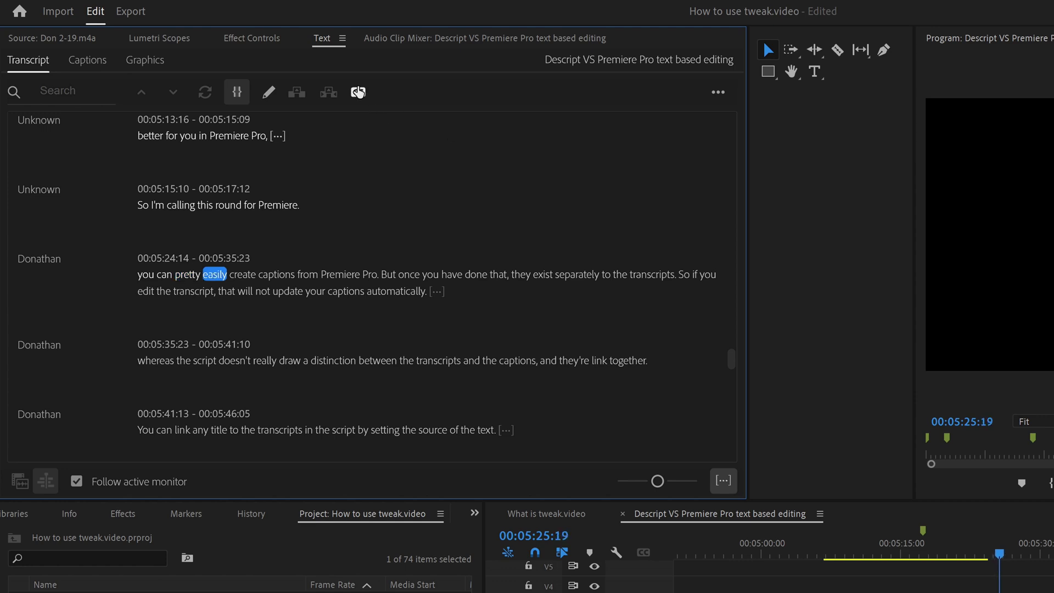
# Generate captions from the transcript, delete the word 'captions' from caption 93, and return to the Transcript.
pyautogui.click(358, 92)
pyautogui.click(912, 431)
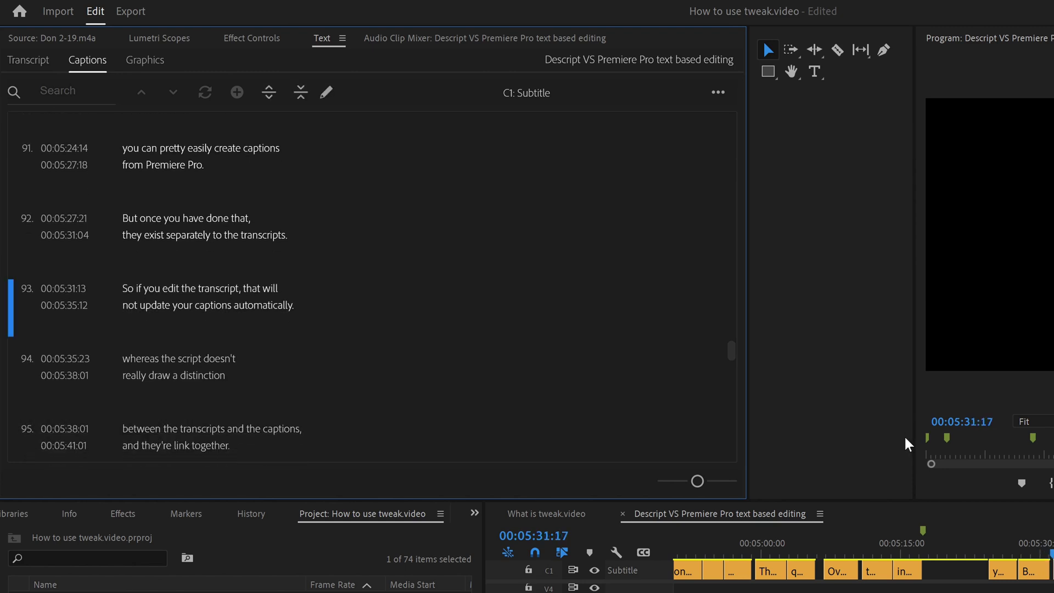
pyautogui.doubleClick(220, 277)
pyautogui.click(220, 278)
pyautogui.doubleClick(220, 277)
pyautogui.click(220, 277)
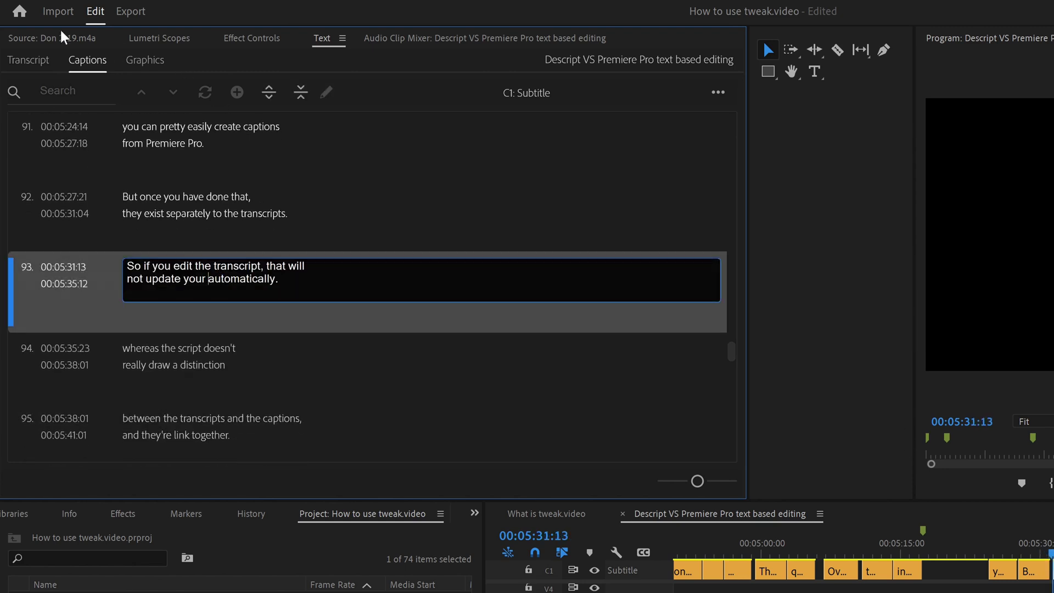
pyautogui.click(28, 60)
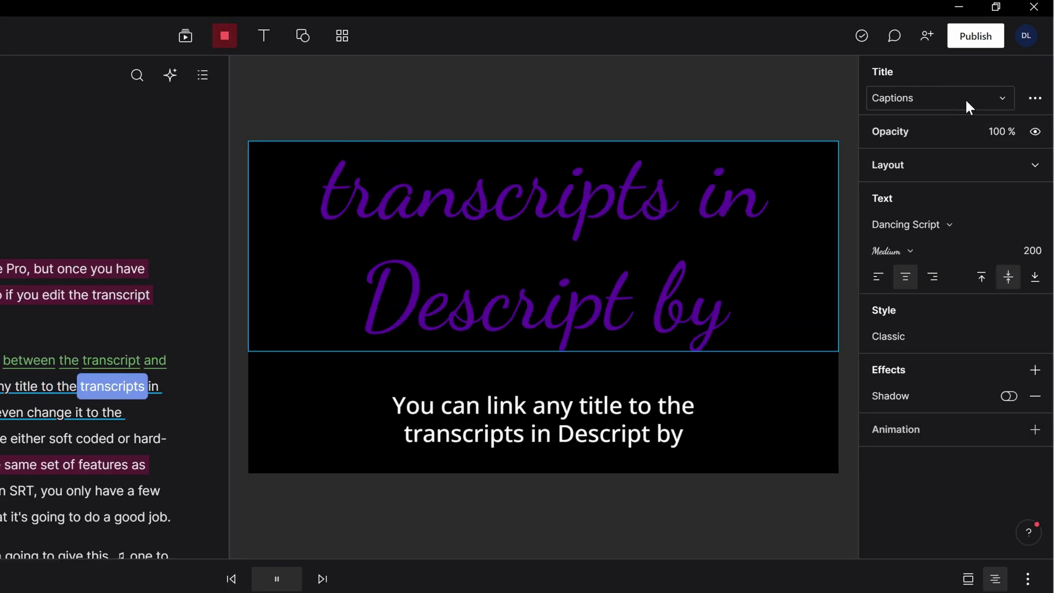
# Switch the purple title's source type to Speaker and open its caption Style settings.
pyautogui.click(965, 97)
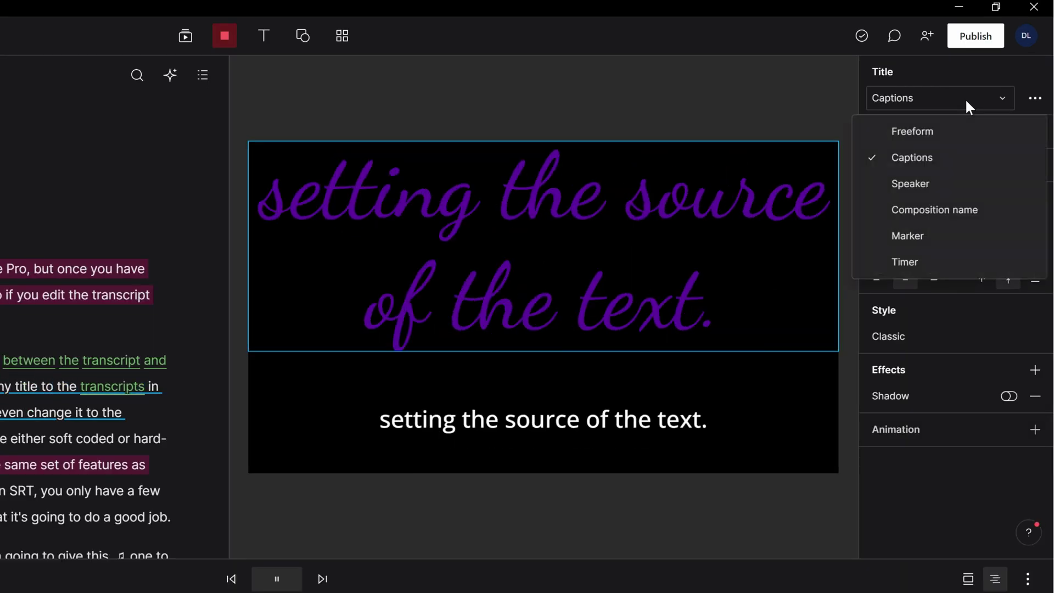
pyautogui.click(942, 184)
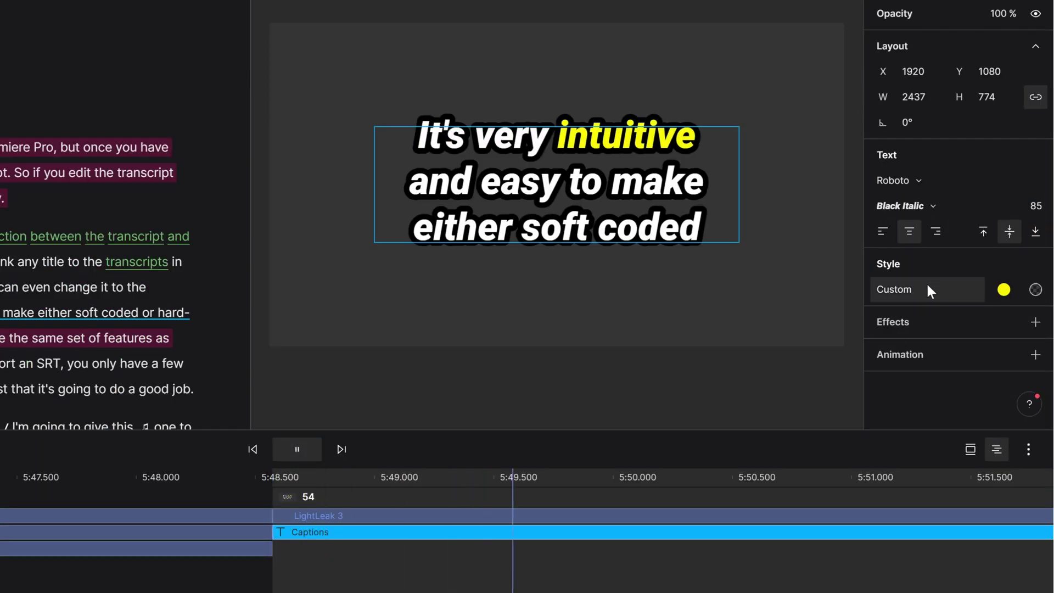
pyautogui.click(928, 286)
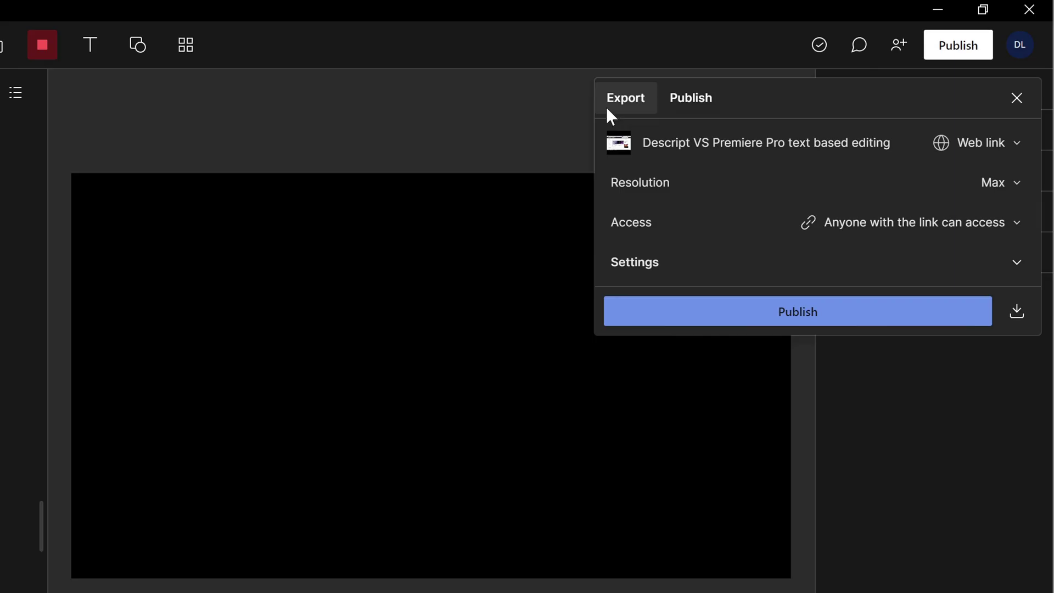
# Switch the Export panel to its Subtitles options.
pyautogui.click(607, 106)
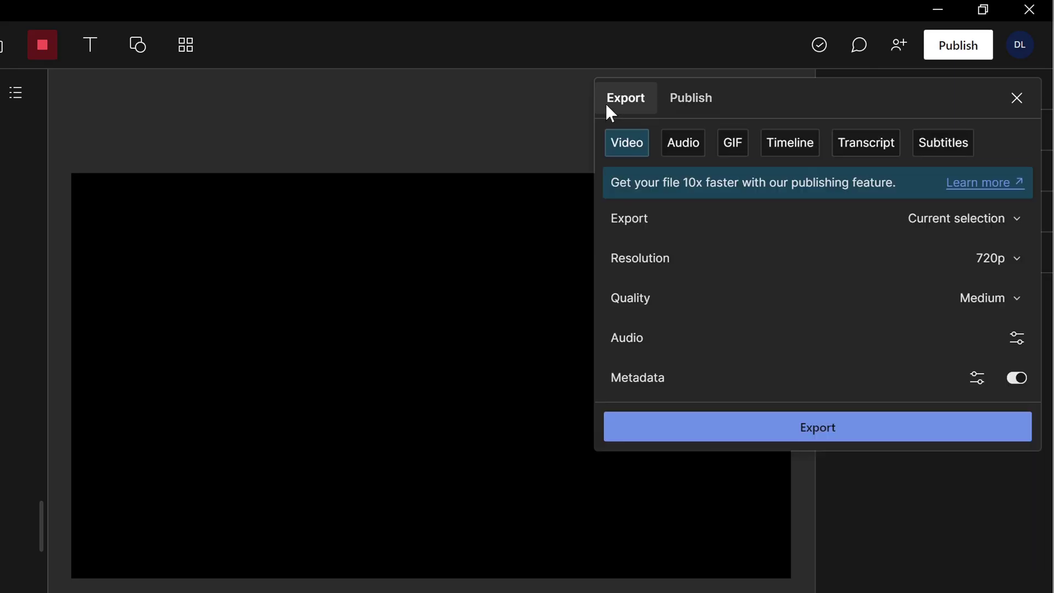
pyautogui.click(940, 145)
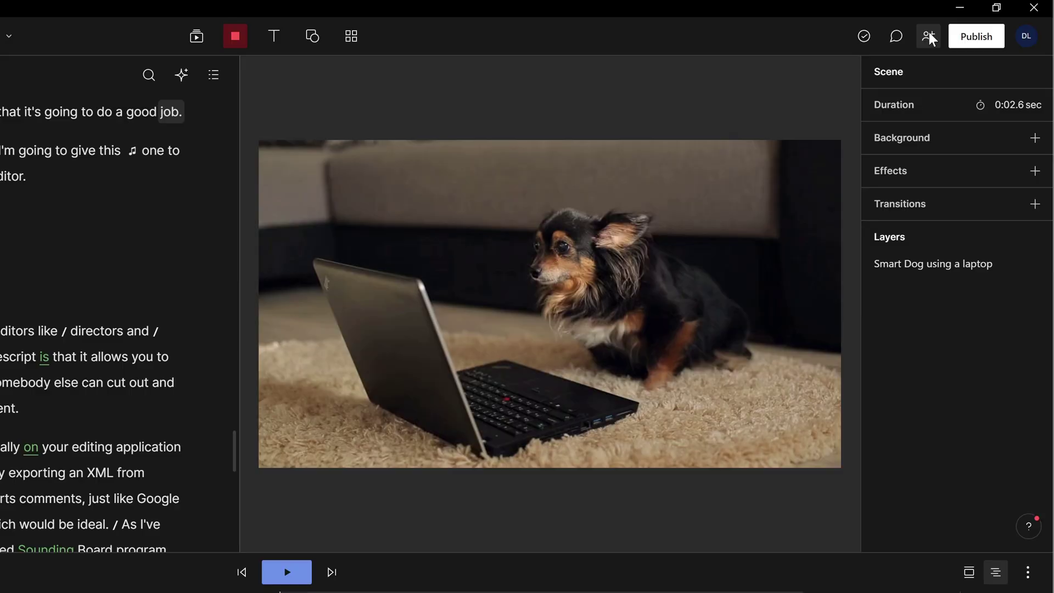
# Open the project's sharing settings and enter the collaborator's e-mail address in Project access.
pyautogui.click(929, 36)
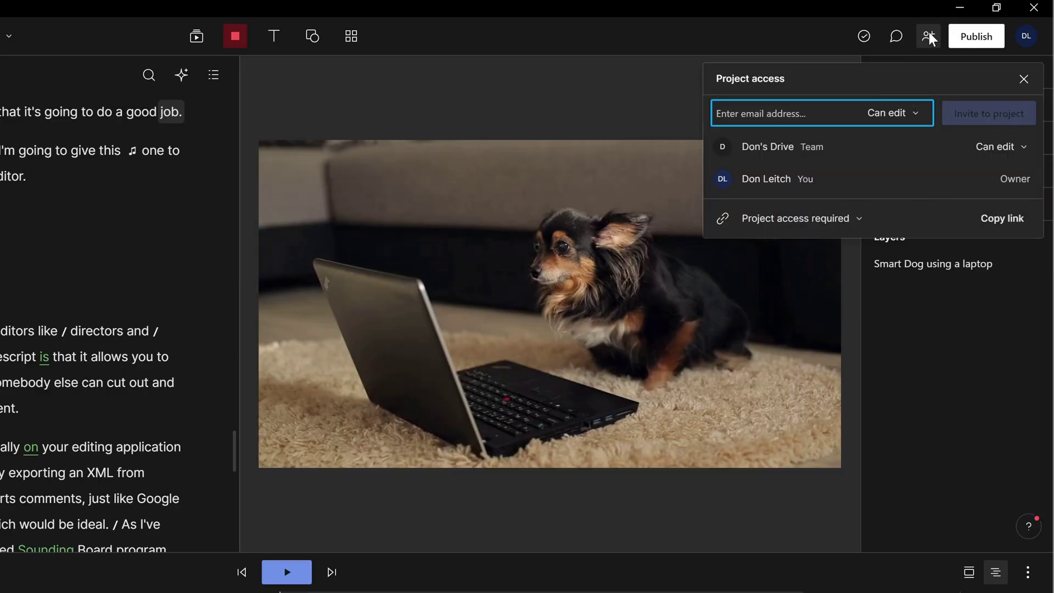
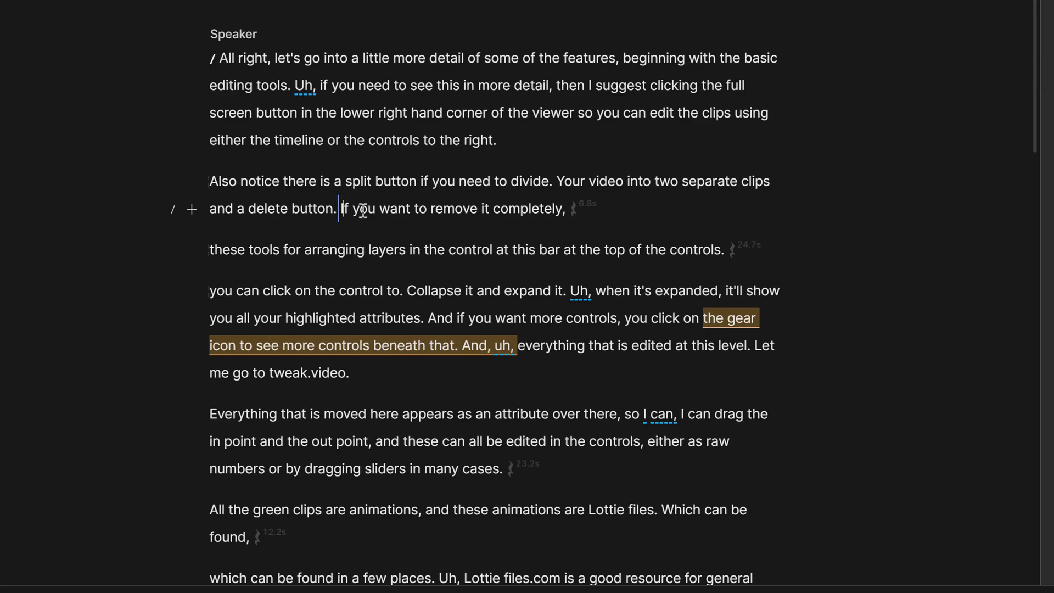
# Delete the text after 'and a delete button.' through the arranging-tools paragraph and start a new line with 'I'.
pyautogui.moveTo(339, 208); pyautogui.dragTo(758, 254)
pyautogui.press('BackSpace')
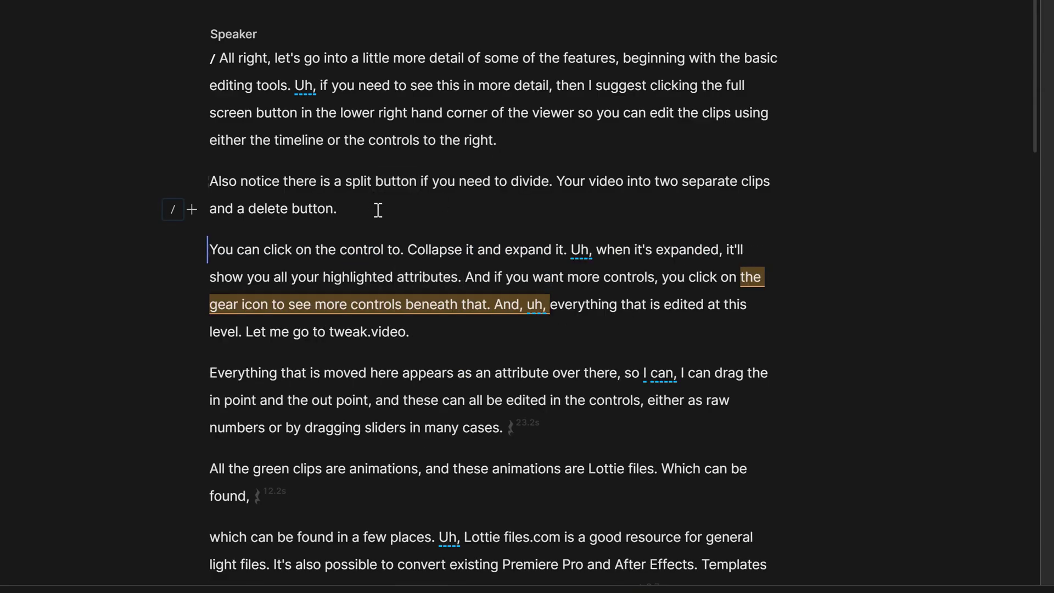
pyautogui.press('Return')
pyautogui.write('I')
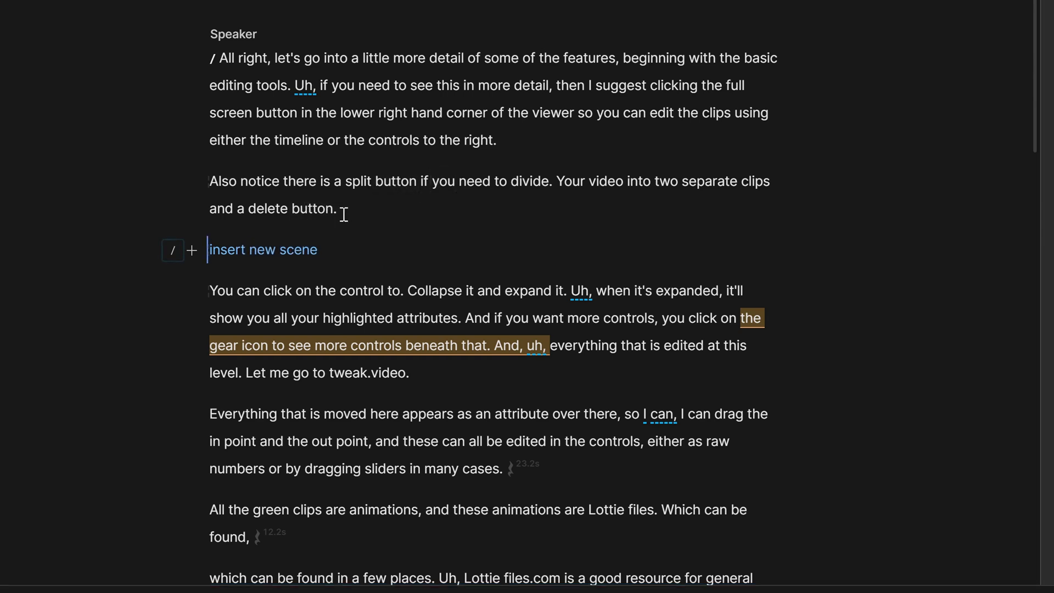
# Select the 'Also notice' paragraph, view the text colour choices, and pick Premiere (.xml) timeline format.
pyautogui.moveTo(341, 212); pyautogui.dragTo(203, 198)
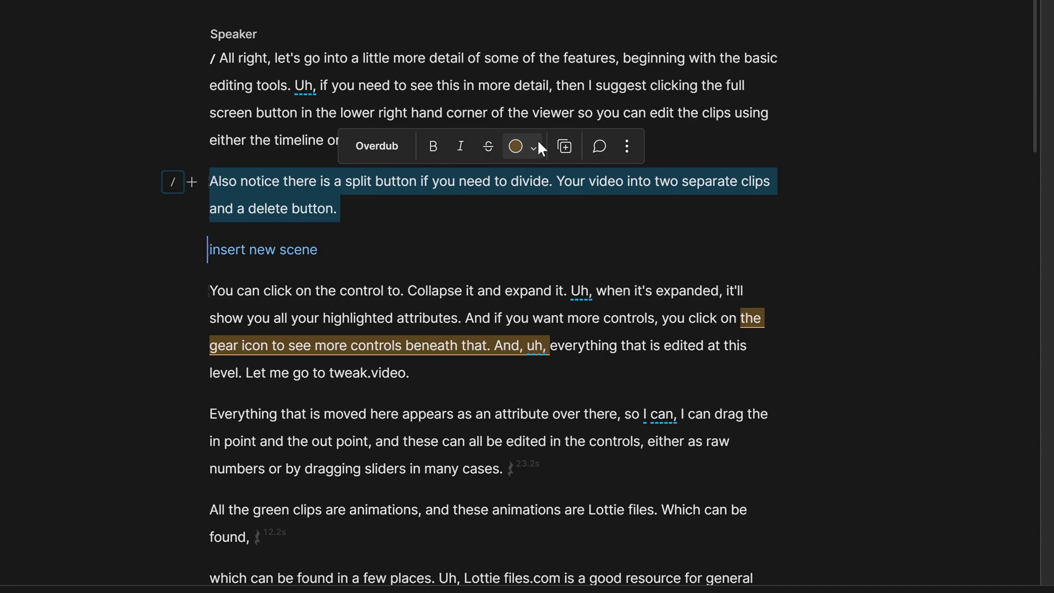
pyautogui.click(538, 145)
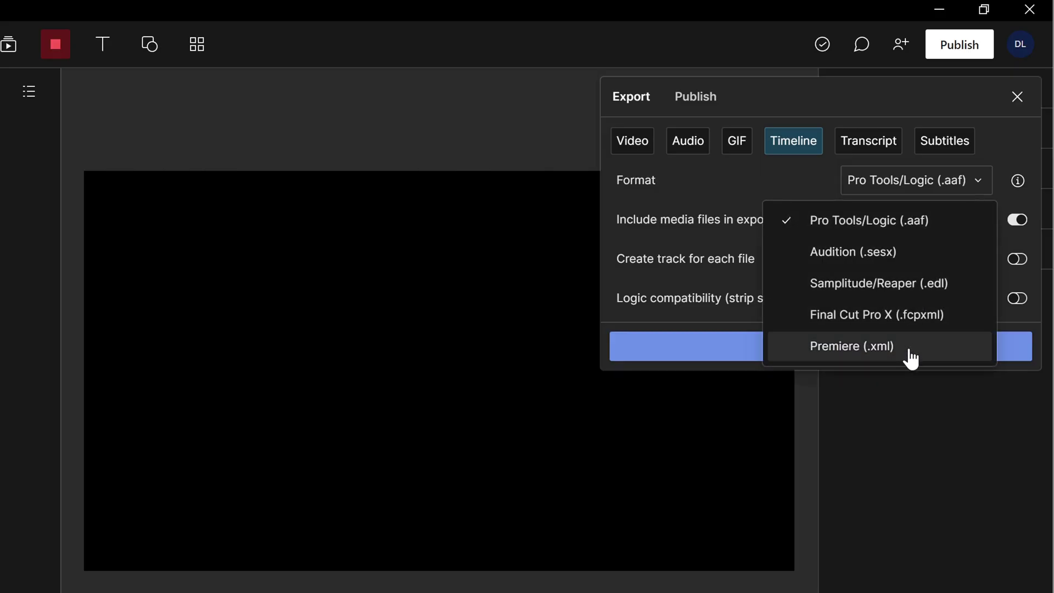
pyautogui.click(912, 351)
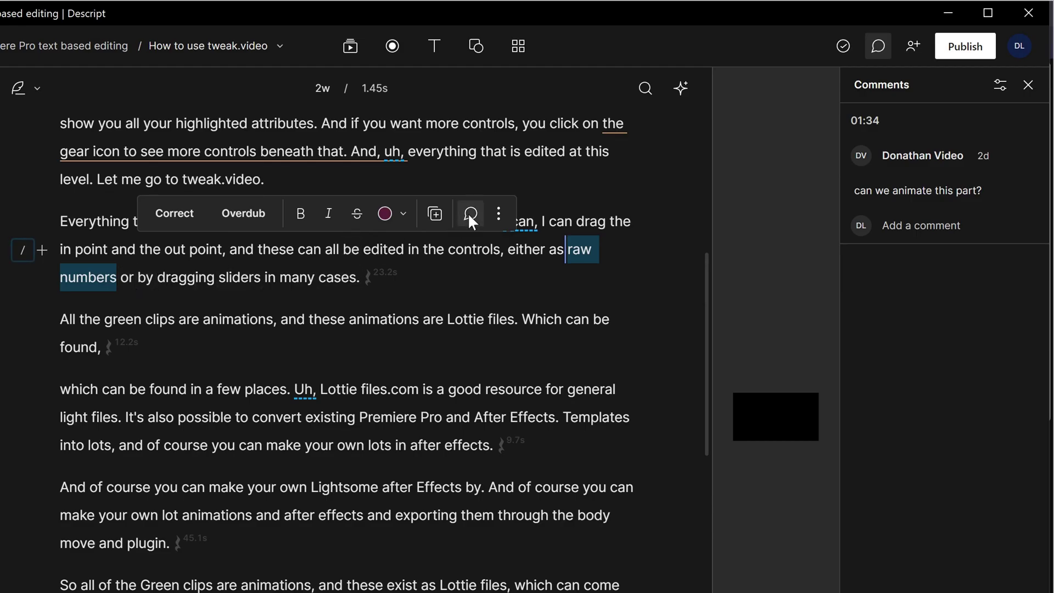
# Start a comment at 01:22 on 'raw numbers' reading 'as opposed to cooked numbers'.
pyautogui.click(470, 215)
pyautogui.write('as opposed to cook')
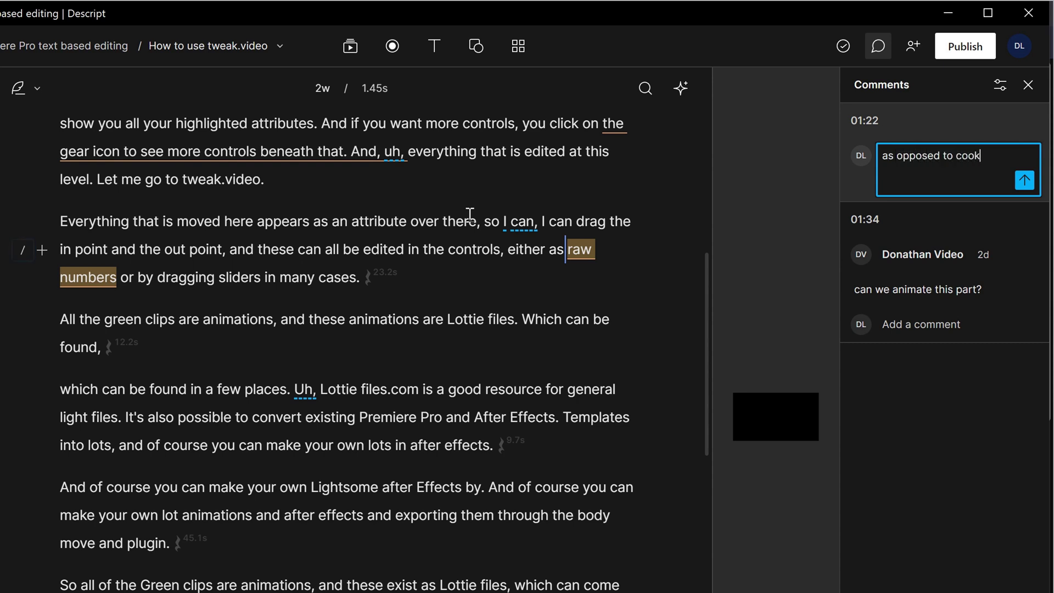
pyautogui.write('ers?')
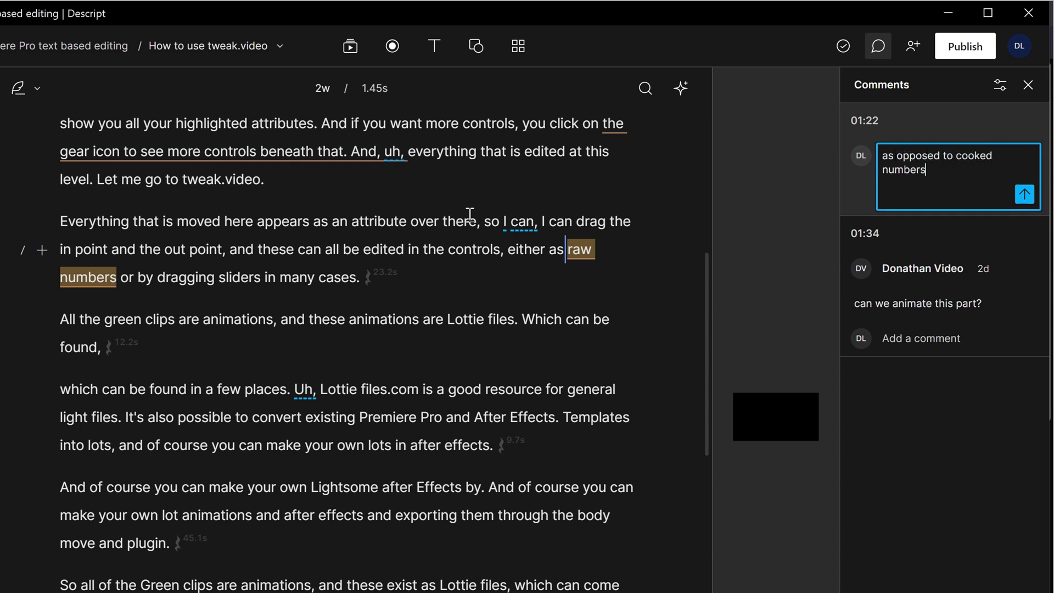